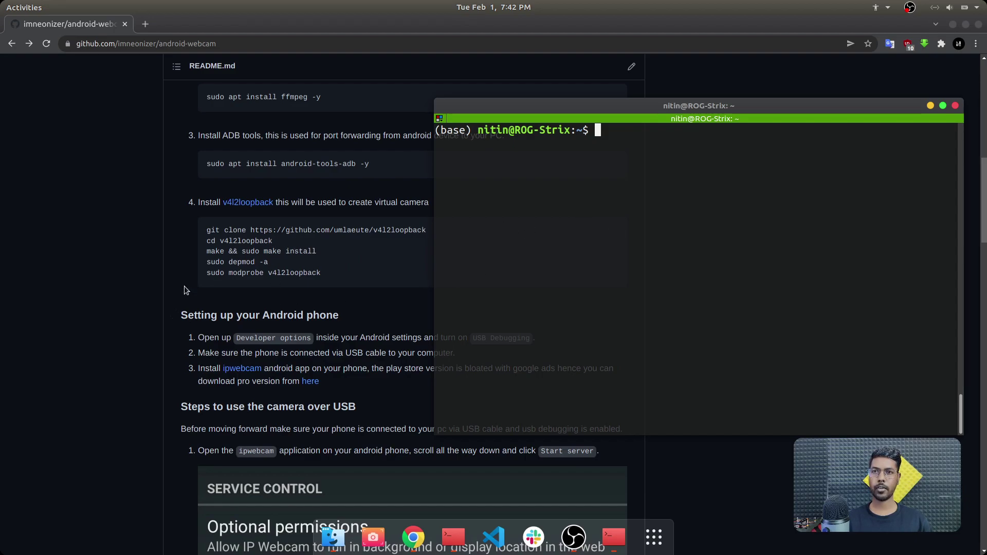
Step: Hide the drop-down terminal, then bring up the 'ipwebcam' link's menu under 'Setting up your Android phone'
{"action": "scroll", "coordinate": [184, 287], "scroll_direction": "down", "scroll_amount": 6}
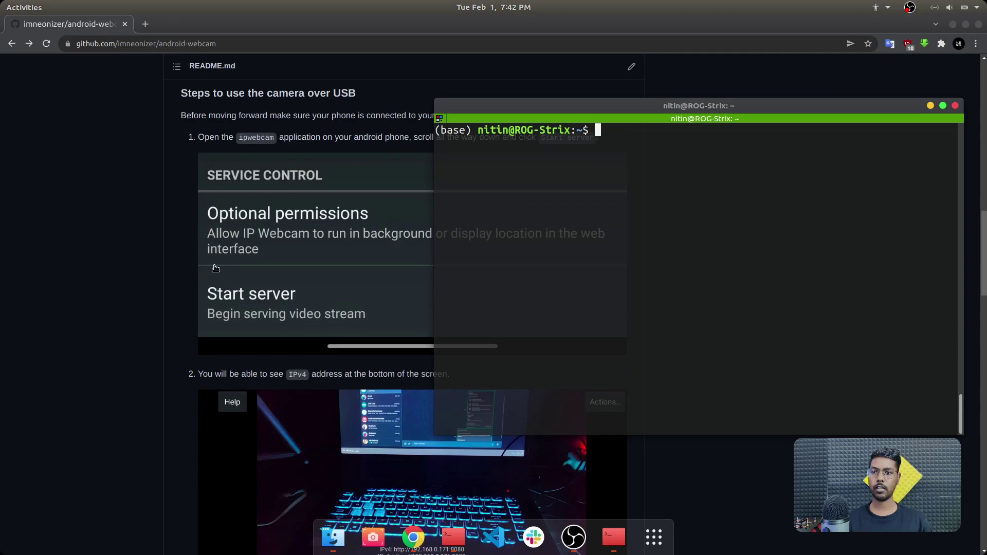
{"action": "key", "text": "F12"}
{"action": "scroll", "coordinate": [186, 221], "scroll_direction": "up", "scroll_amount": 1}
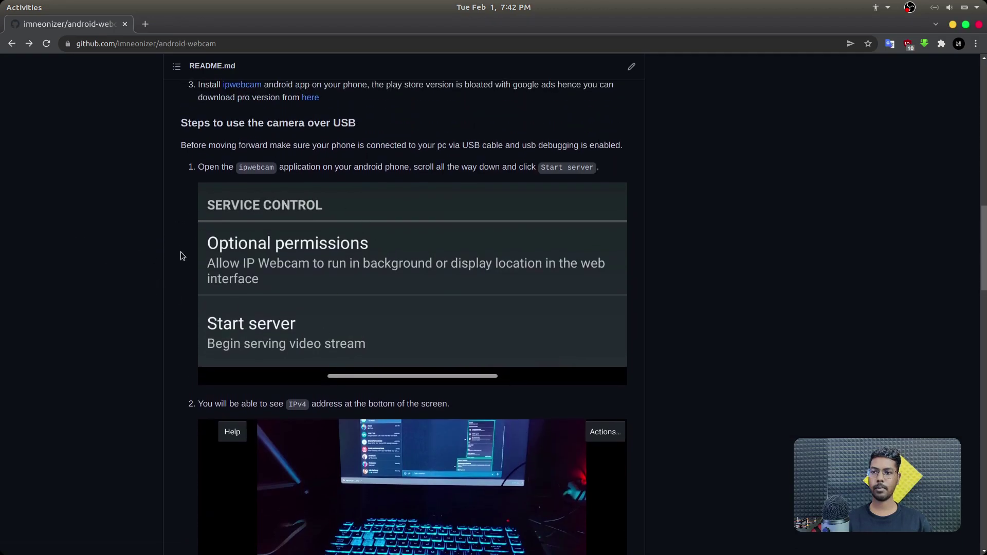
{"action": "scroll", "coordinate": [181, 255], "scroll_direction": "up", "scroll_amount": 2}
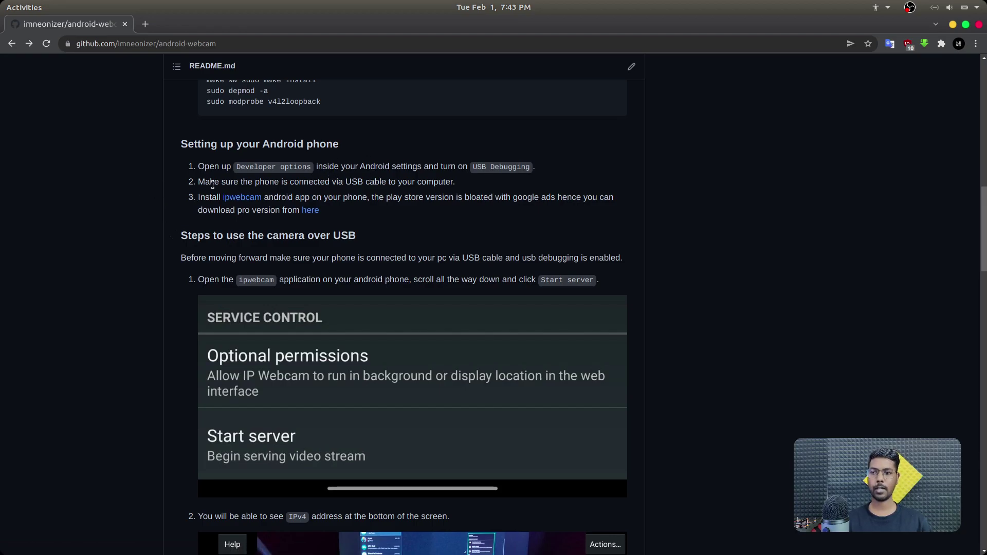
{"action": "right_click", "coordinate": [239, 201]}
Step: Open 'ipwebcam' in a new tab, look over the IP Webcam Play Store listing, then close it
{"action": "left_click", "coordinate": [241, 207]}
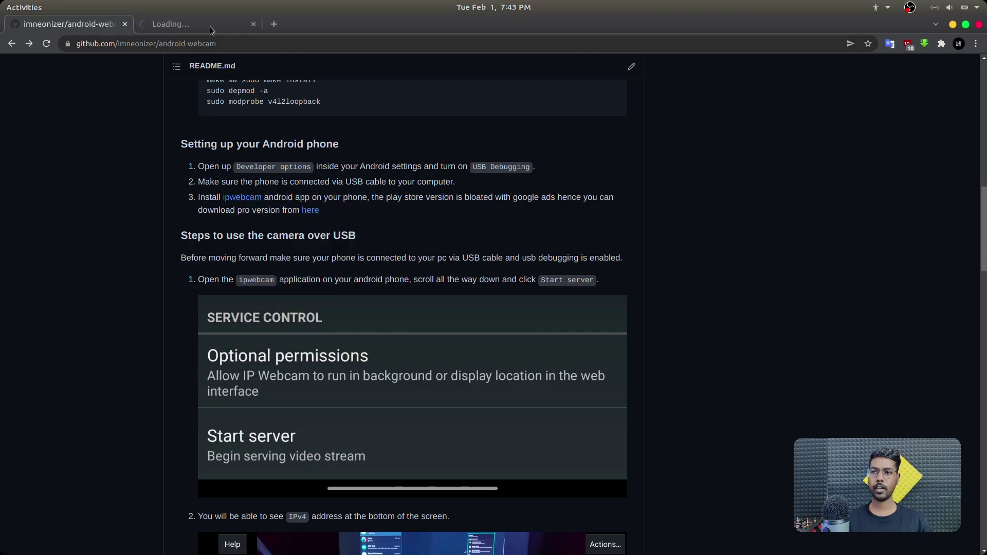
{"action": "left_click", "coordinate": [186, 20]}
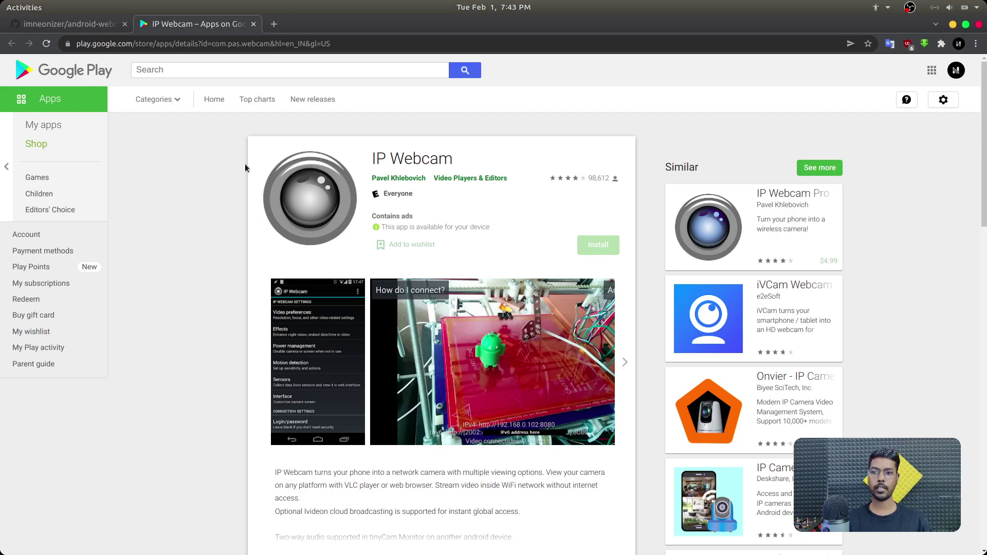
{"action": "left_click", "coordinate": [254, 24]}
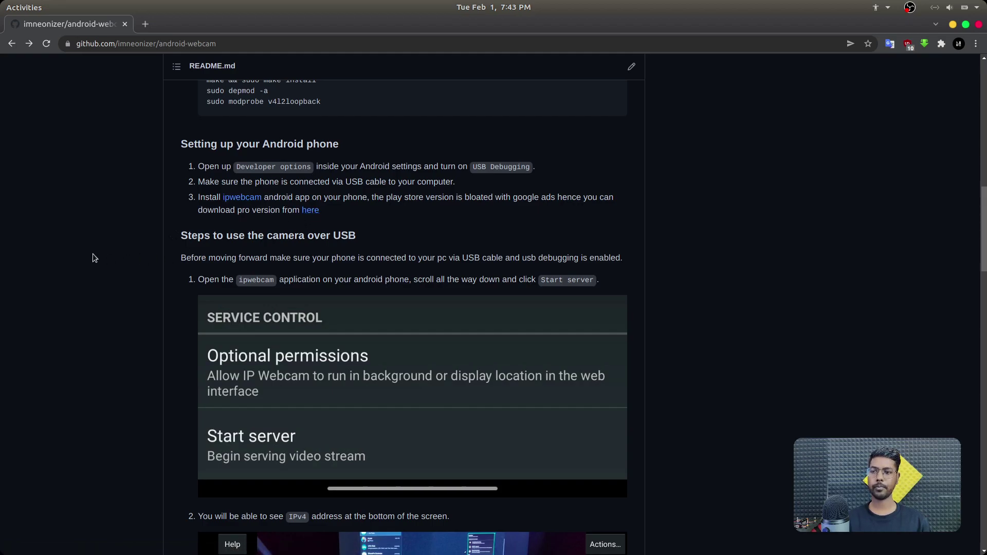
Step: Scroll past the IPv4 screenshot to step 3's adb devices -l code block, briefly highlighting 'adb'
{"action": "scroll", "coordinate": [94, 257], "scroll_direction": "down", "scroll_amount": 1}
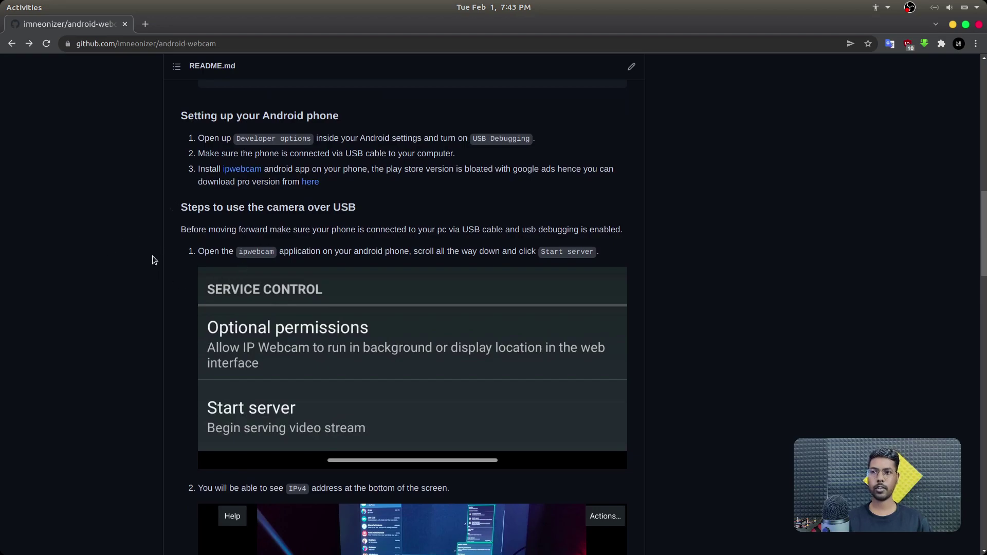
{"action": "scroll", "coordinate": [152, 259], "scroll_direction": "down", "scroll_amount": 2}
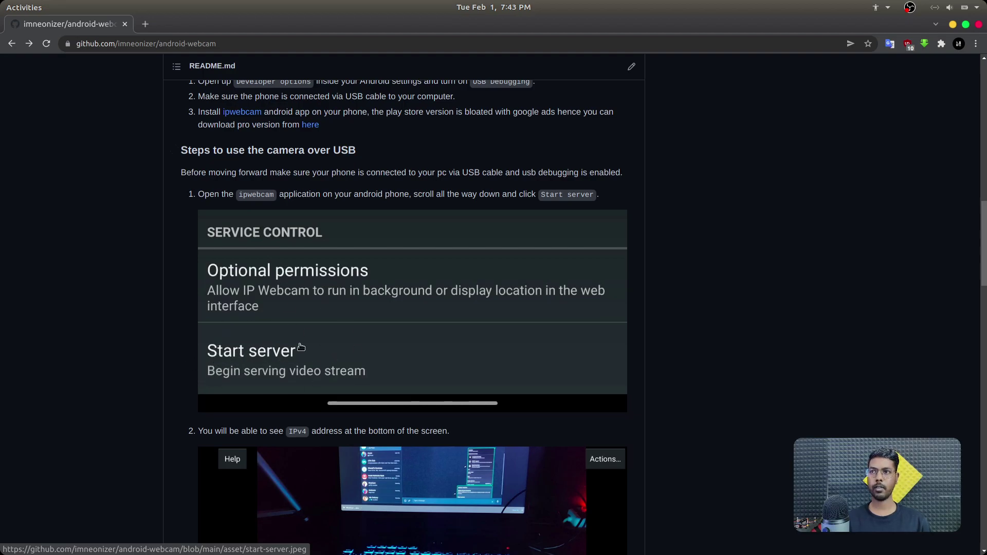
{"action": "scroll", "coordinate": [110, 367], "scroll_direction": "down", "scroll_amount": 1}
{"action": "scroll", "coordinate": [110, 366], "scroll_direction": "down", "scroll_amount": 3}
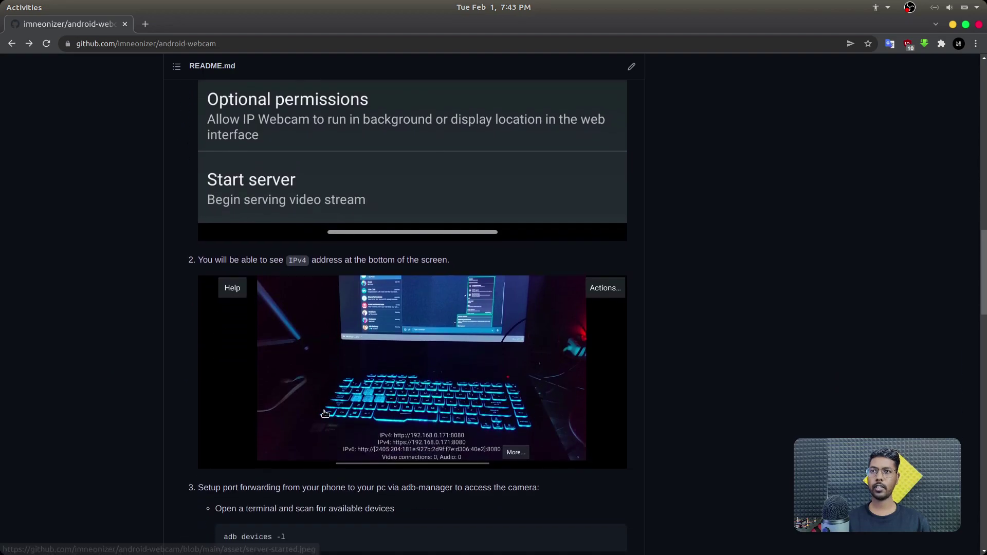
{"action": "scroll", "coordinate": [428, 448], "scroll_direction": "down", "scroll_amount": 1}
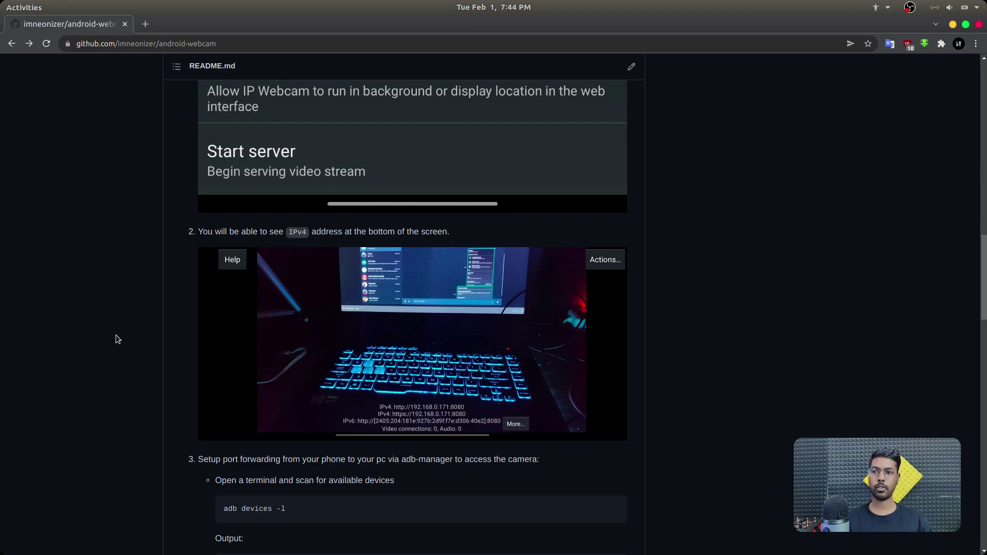
{"action": "scroll", "coordinate": [116, 335], "scroll_direction": "down", "scroll_amount": 2}
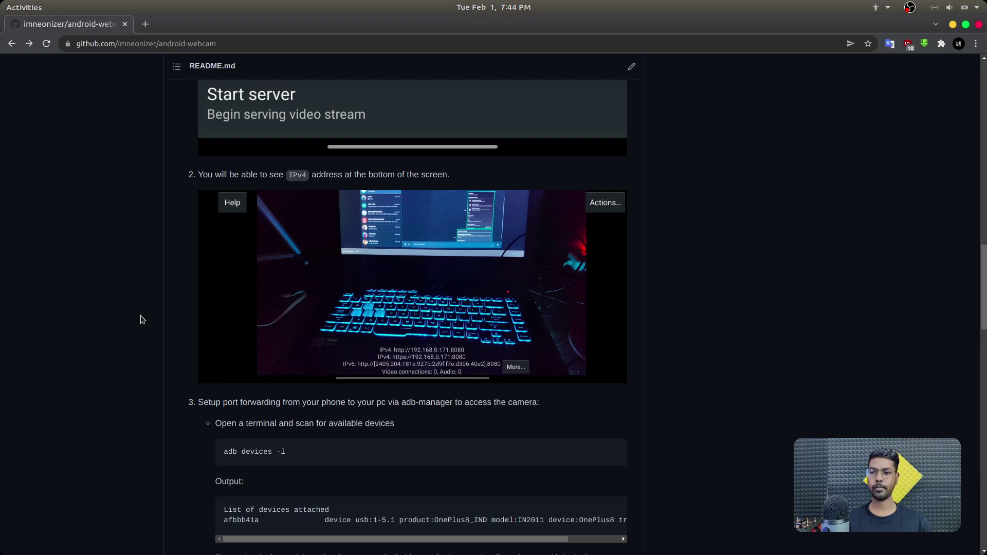
{"action": "scroll", "coordinate": [96, 345], "scroll_direction": "down", "scroll_amount": 2}
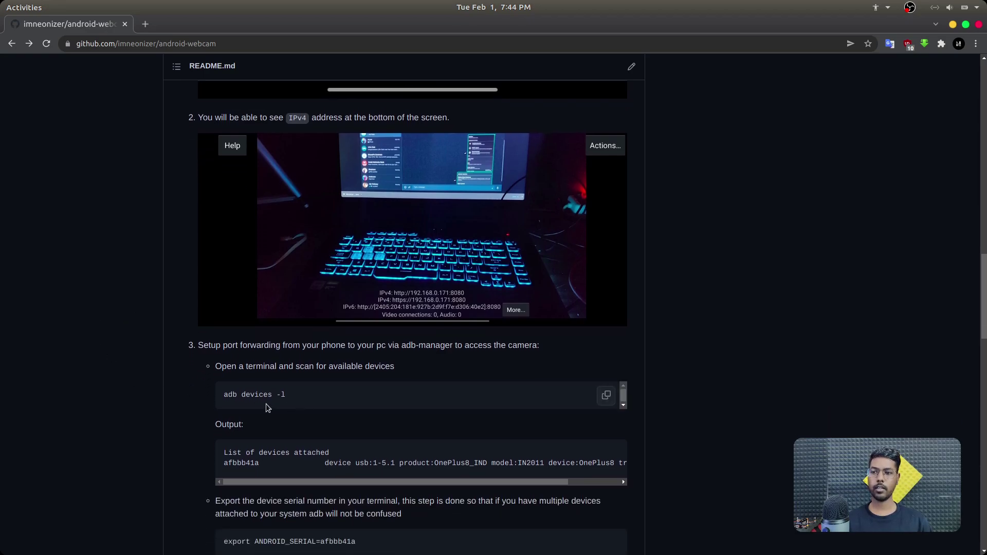
{"action": "double_click", "coordinate": [230, 396]}
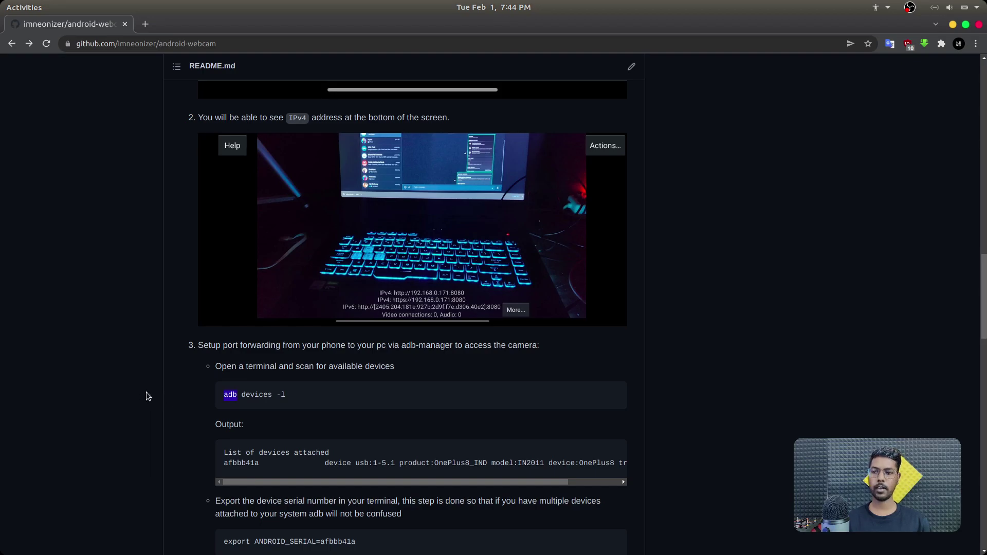
{"action": "left_click", "coordinate": [119, 398]}
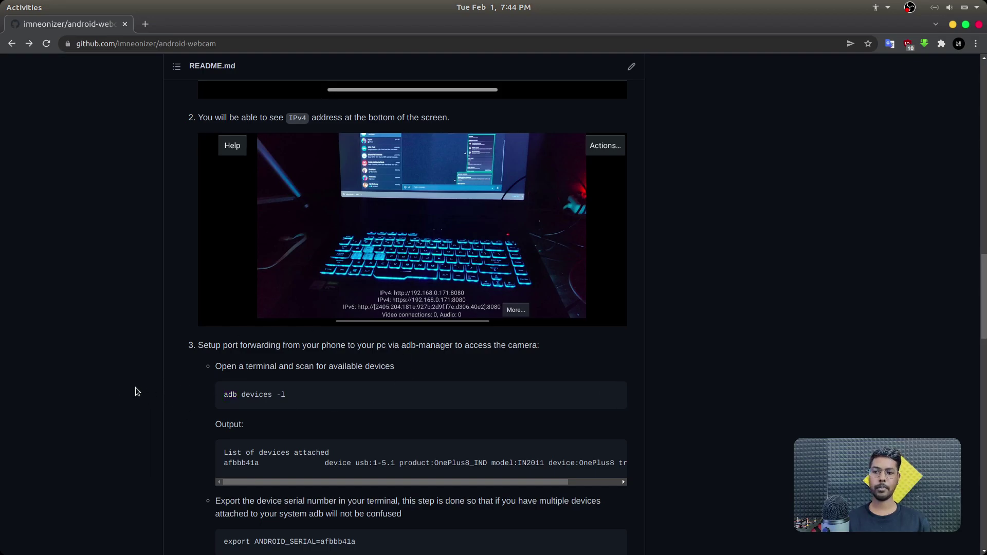
{"action": "scroll", "coordinate": [136, 392], "scroll_direction": "down", "scroll_amount": 1}
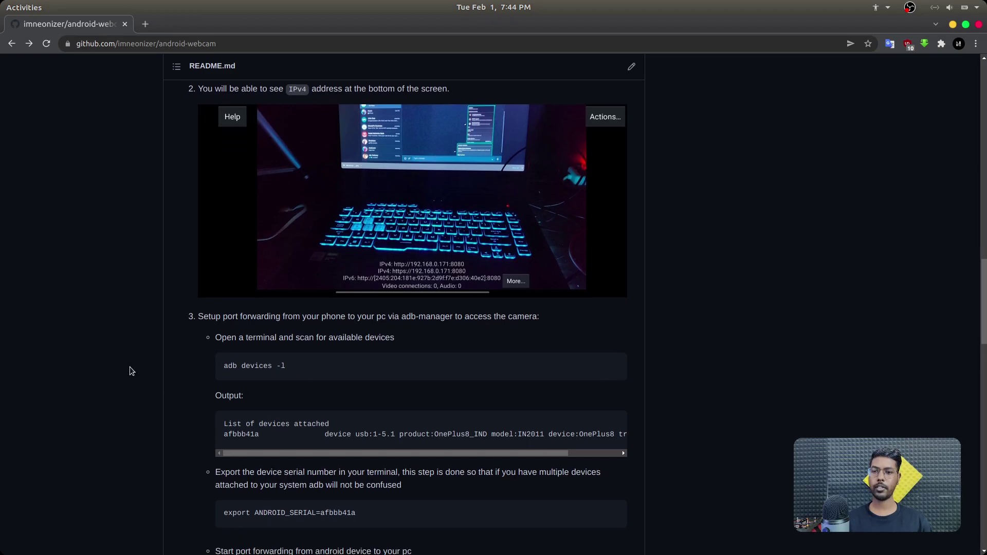
Step: Open a terminal from the dock and run adb devices -l
{"action": "mouse_move", "coordinate": [414, 552]}
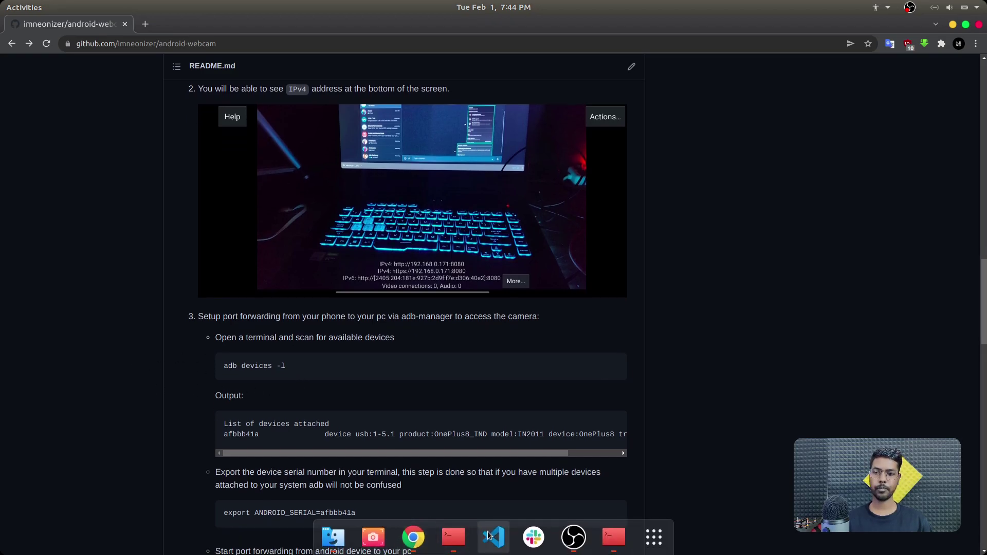
{"action": "left_click", "coordinate": [611, 537]}
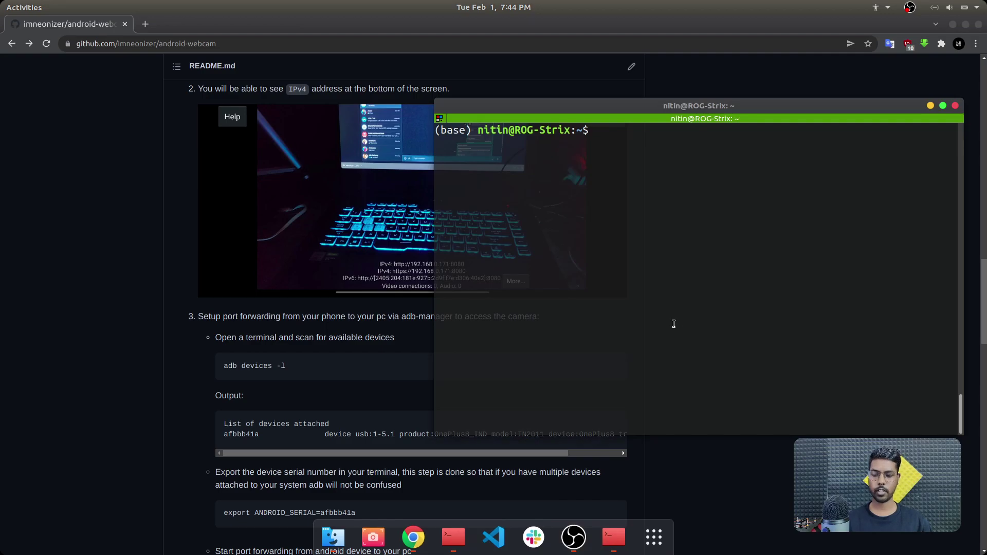
{"action": "type", "text": "adb "}
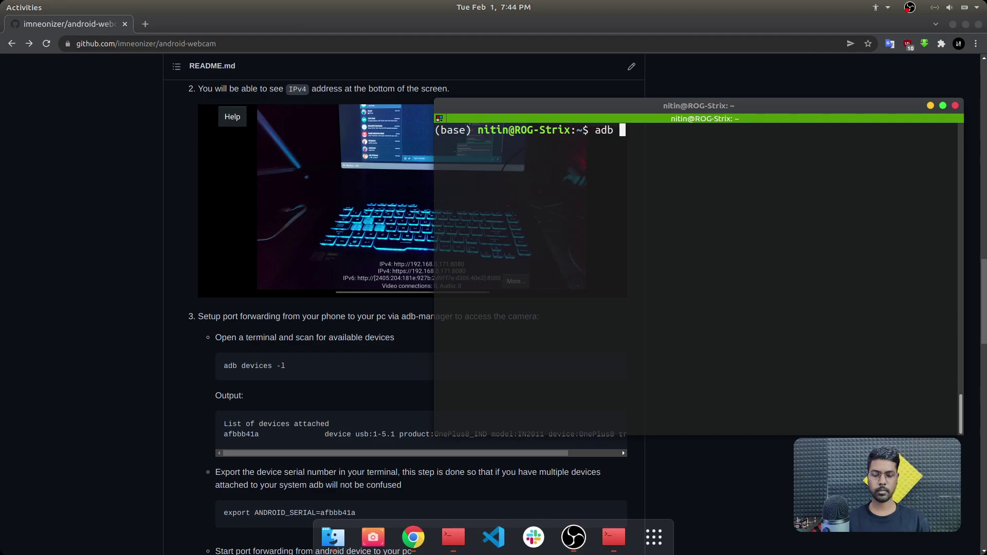
{"action": "type", "text": "devices -l"}
{"action": "key", "text": "Return"}
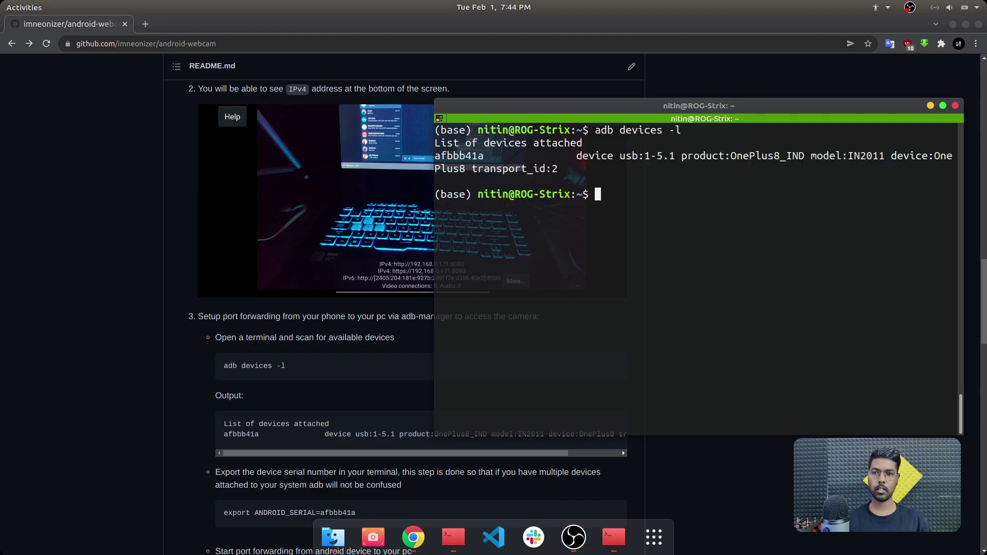
Step: Widen and reposition the terminal, then select the OnePlus8 device line and its serial number
{"action": "left_click_drag", "start_coordinate": [434, 266], "coordinate": [307, 263]}
{"action": "left_click_drag", "start_coordinate": [582, 106], "coordinate": [563, 107]}
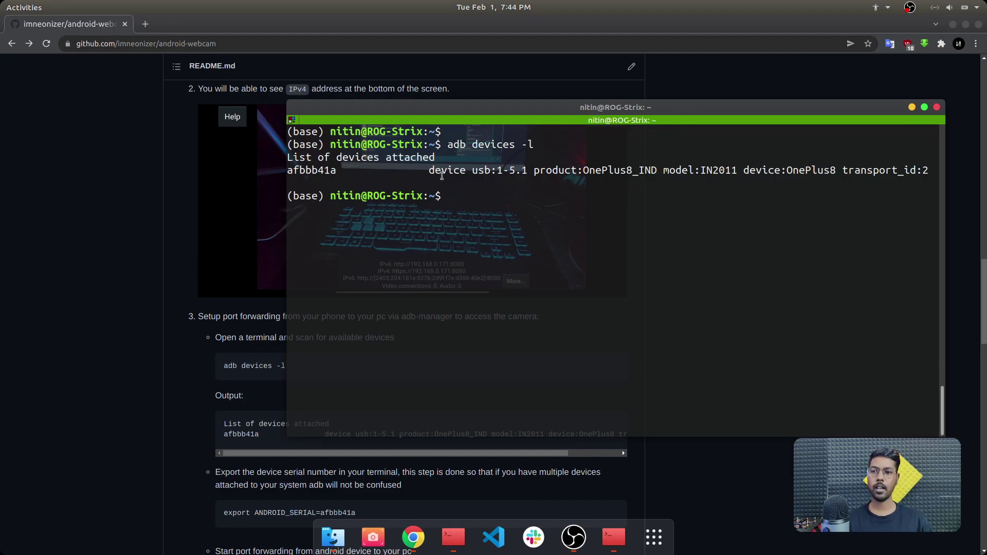
{"action": "left_click_drag", "start_coordinate": [517, 120], "coordinate": [541, 119]}
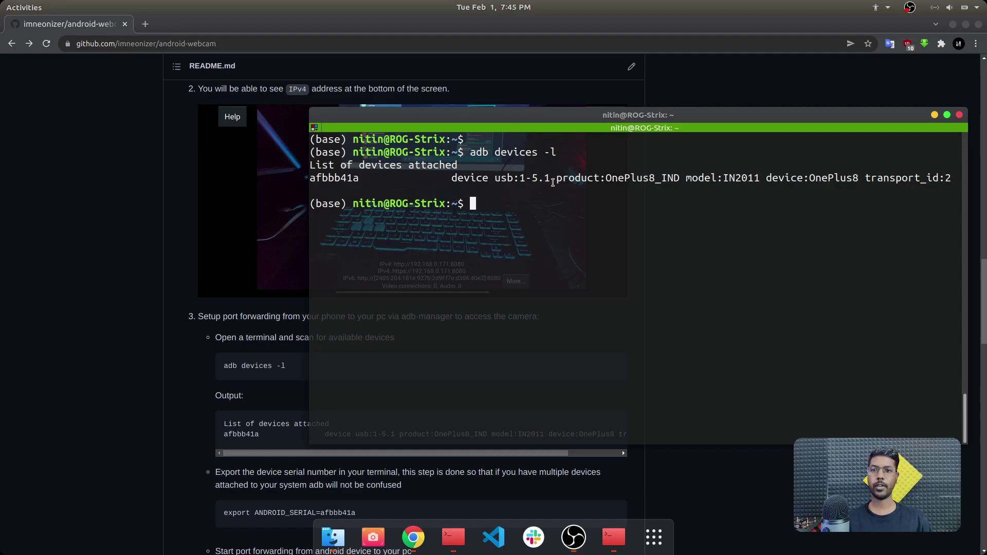
{"action": "left_click_drag", "start_coordinate": [311, 179], "coordinate": [951, 180]}
{"action": "left_click", "coordinate": [676, 245]}
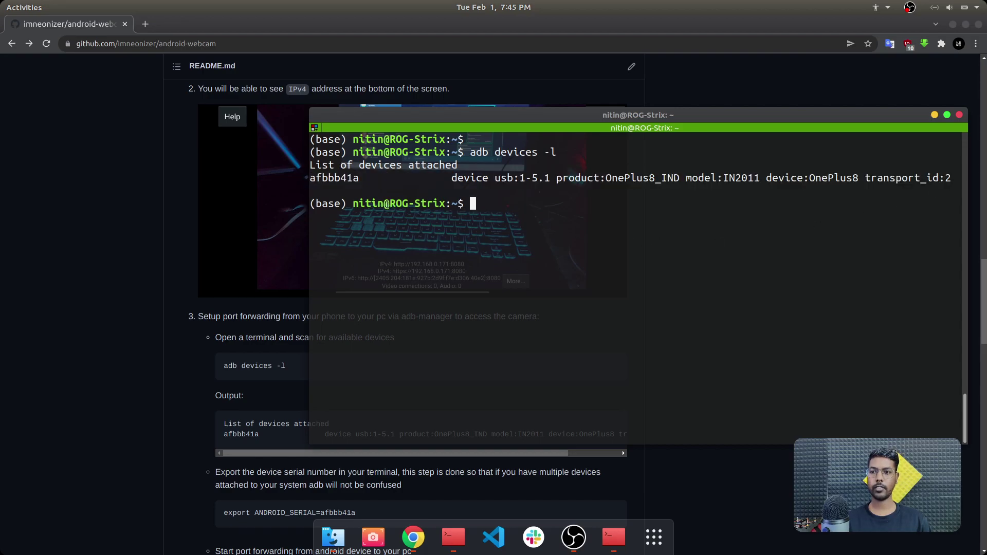
{"action": "double_click", "coordinate": [340, 181]}
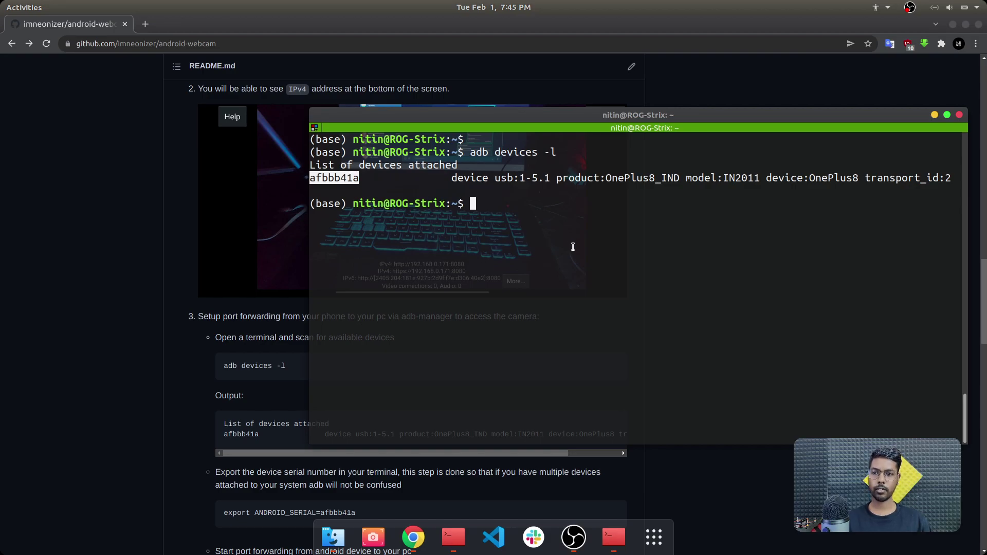
{"action": "left_click", "coordinate": [584, 309]}
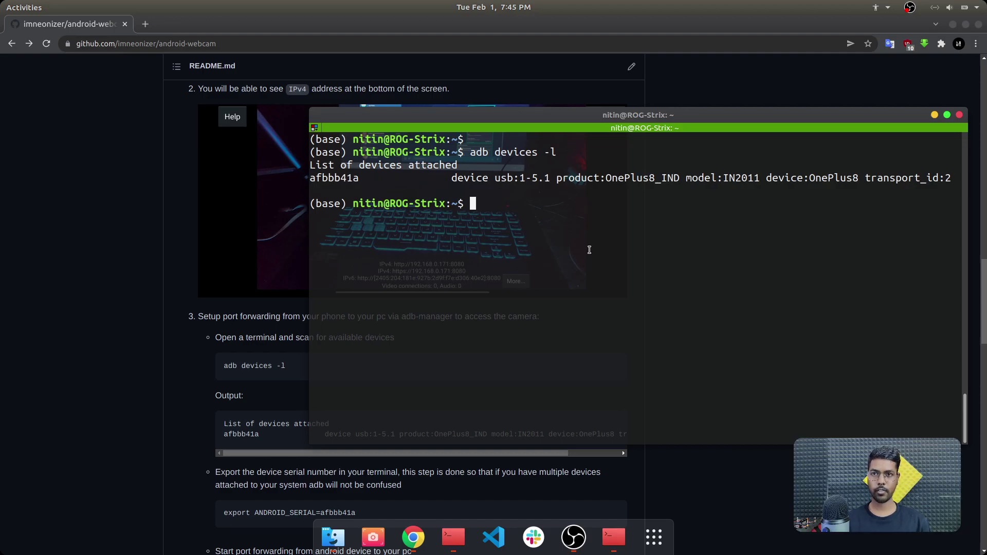
{"action": "type", "text": "export "}
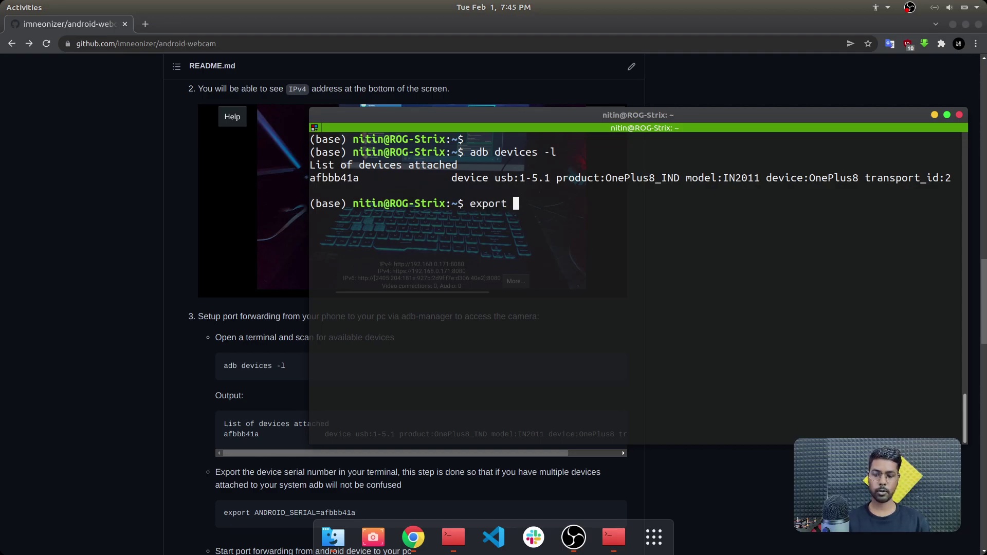
{"action": "type", "text": "ANDROID"}
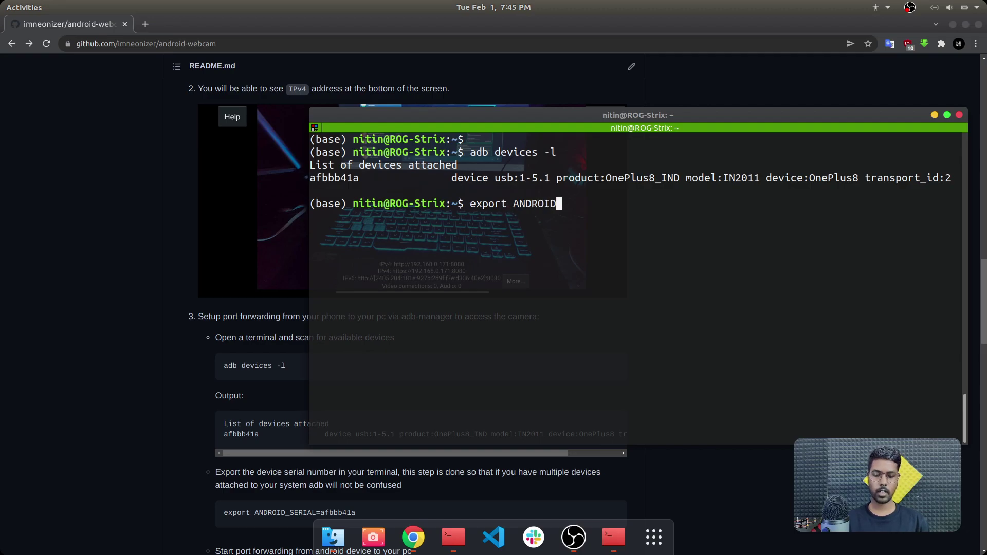
{"action": "type", "text": "_SERIA"}
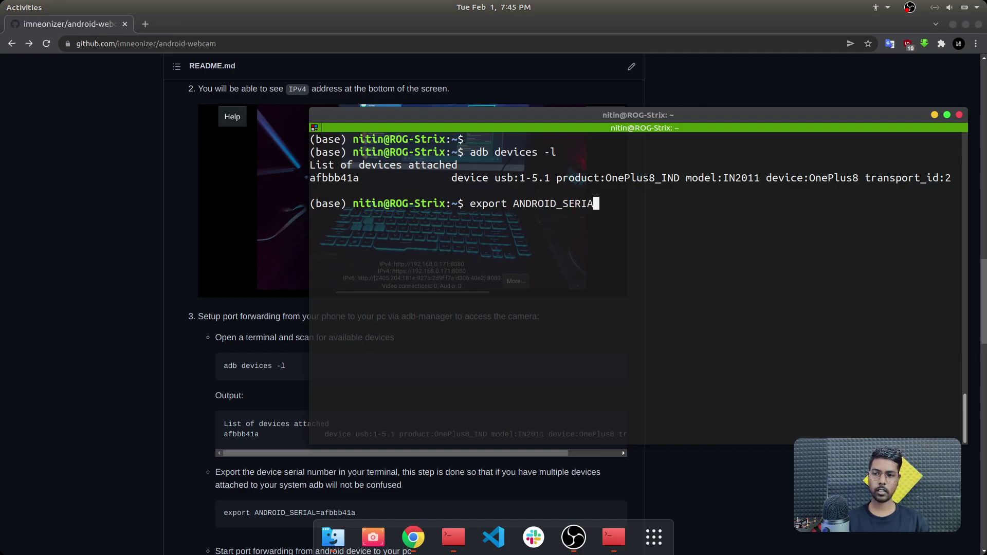
{"action": "type", "text": "L="}
{"action": "key", "text": "ctrl+shift+v"}
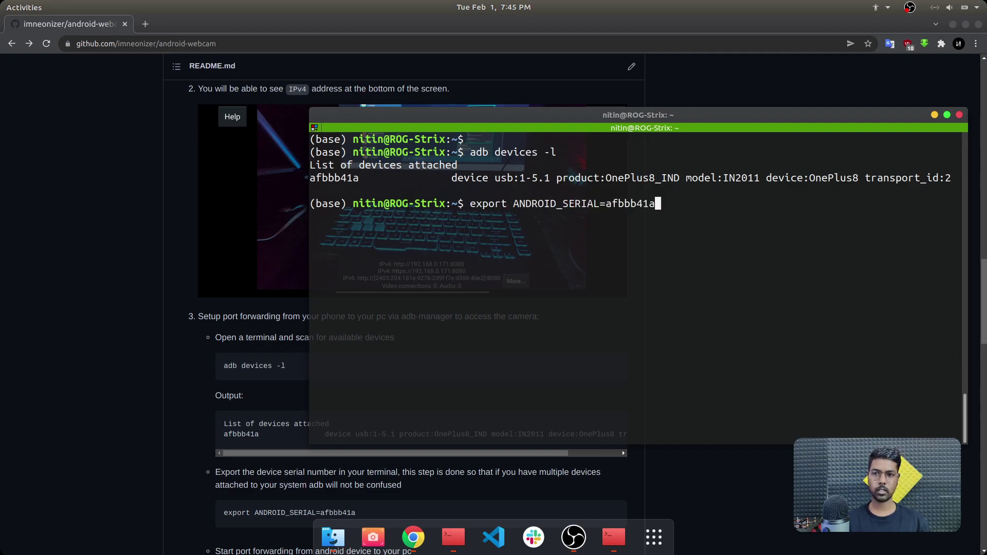
{"action": "key", "text": "Return"}
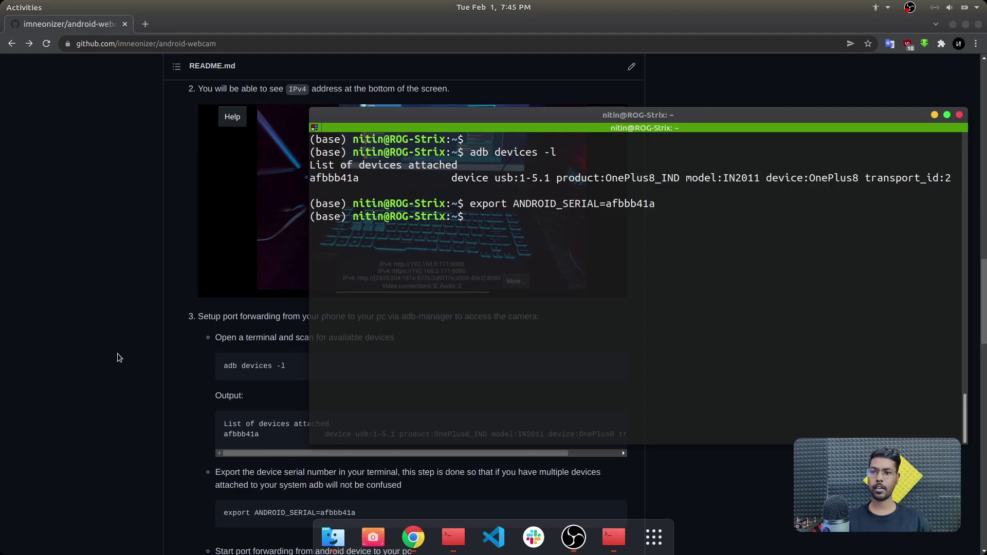
{"action": "scroll", "coordinate": [117, 357], "scroll_direction": "up", "scroll_amount": 15}
{"action": "scroll", "coordinate": [141, 270], "scroll_direction": "up", "scroll_amount": 5}
{"action": "scroll", "coordinate": [157, 214], "scroll_direction": "up", "scroll_amount": 2}
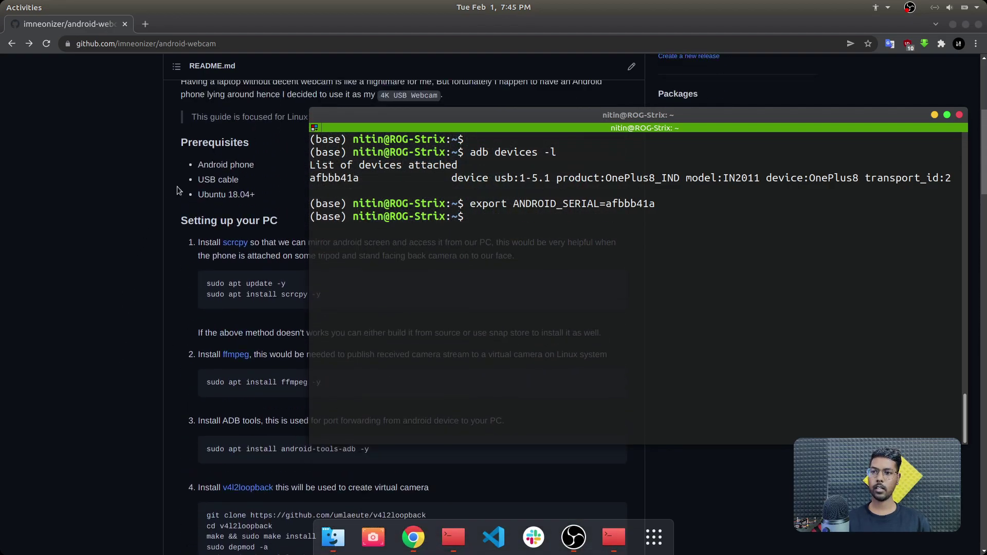
{"action": "scroll", "coordinate": [168, 328], "scroll_direction": "down", "scroll_amount": 12}
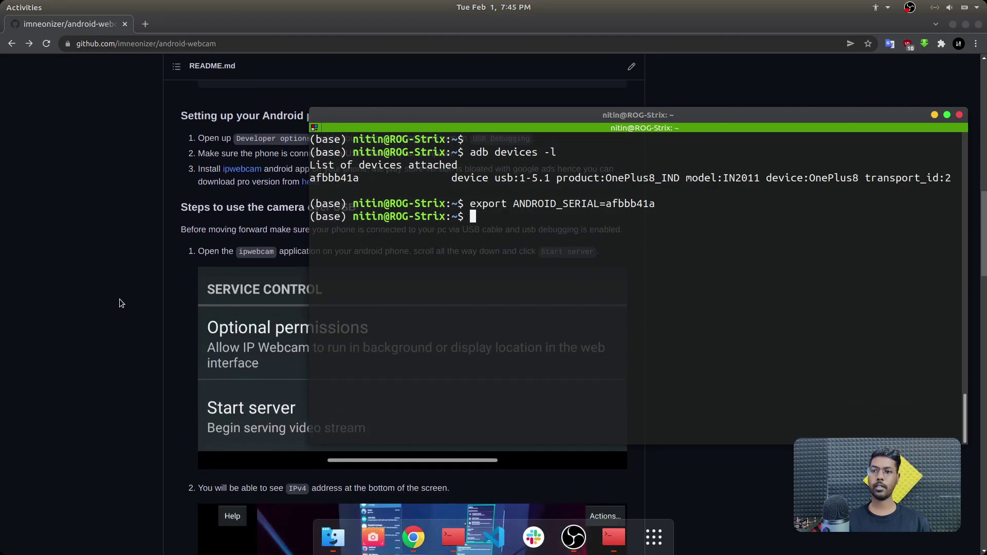
{"action": "scroll", "coordinate": [121, 302], "scroll_direction": "down", "scroll_amount": 12}
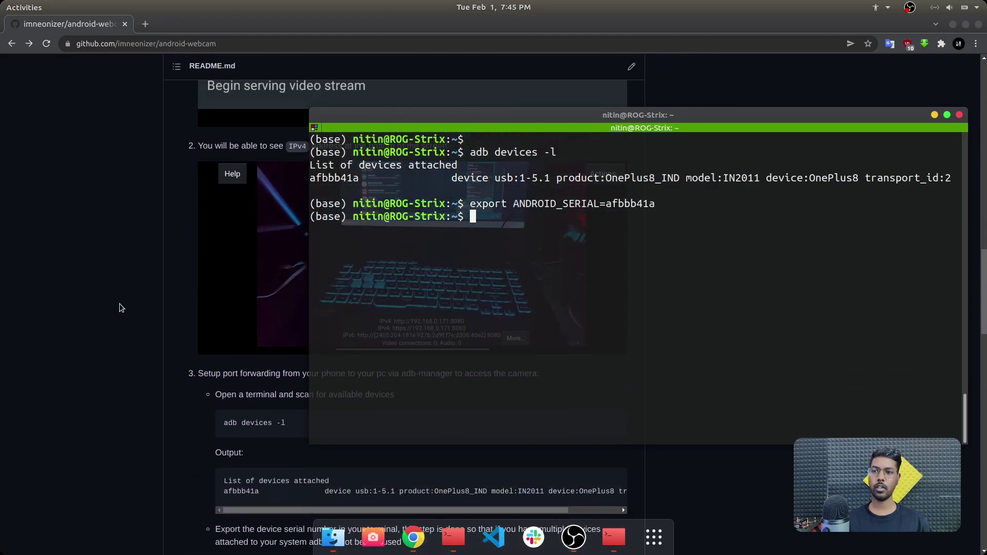
{"action": "scroll", "coordinate": [170, 205], "scroll_direction": "up", "scroll_amount": 3}
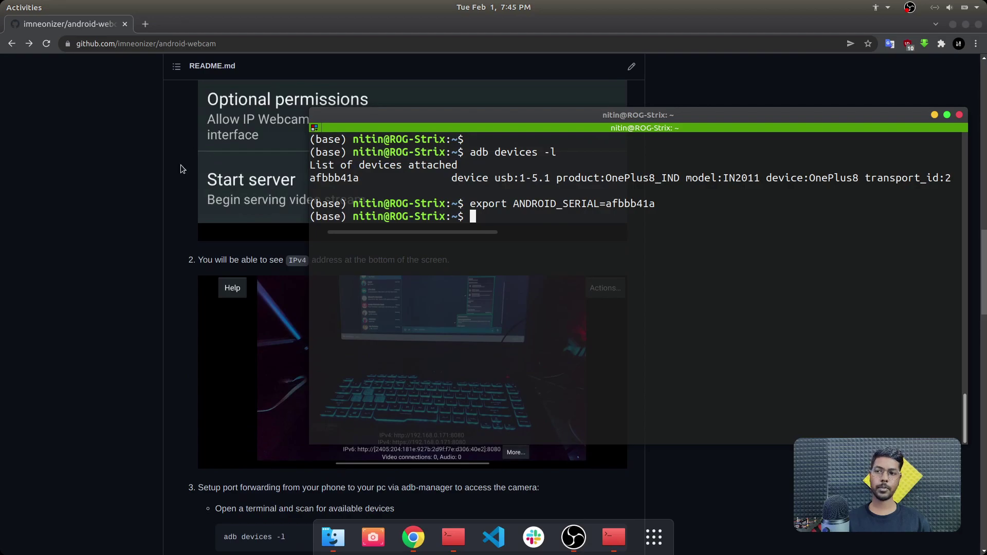
{"action": "scroll", "coordinate": [170, 211], "scroll_direction": "up", "scroll_amount": 1}
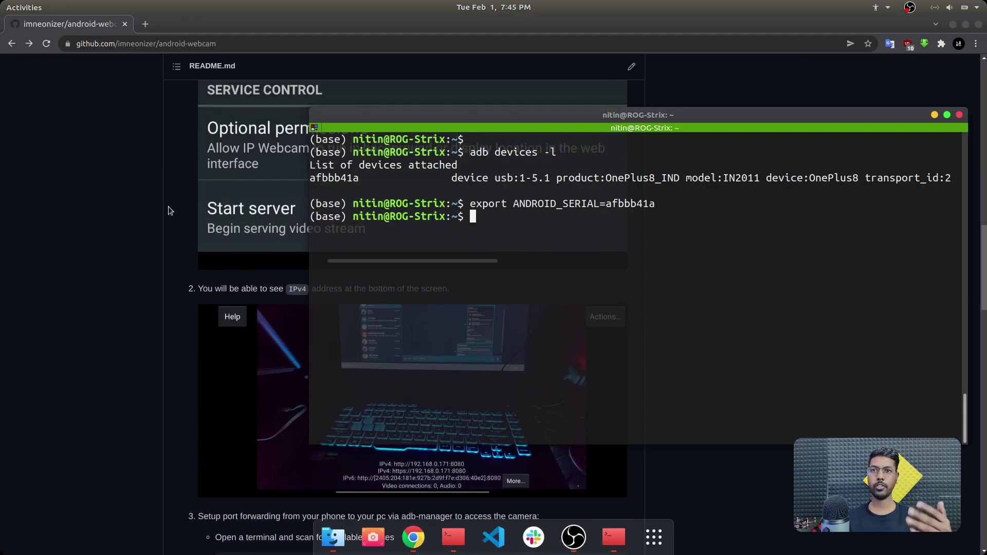
{"action": "scroll", "coordinate": [170, 211], "scroll_direction": "up", "scroll_amount": 2}
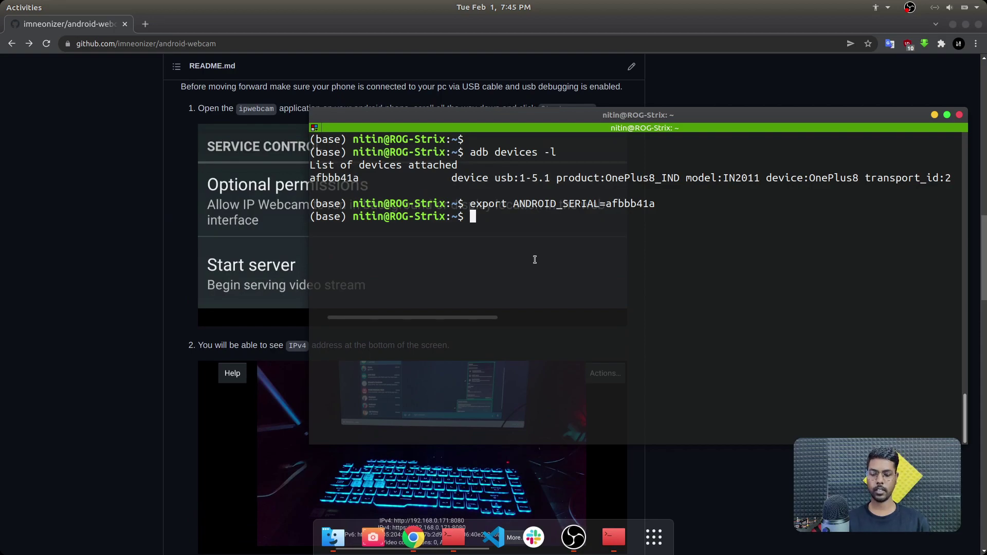
Step: Run scrcpy, dismiss the Slack, NAVIHQ and Screenshot notifications, close the shade, and minimize the mirror
{"action": "type", "text": "scrcpy"}
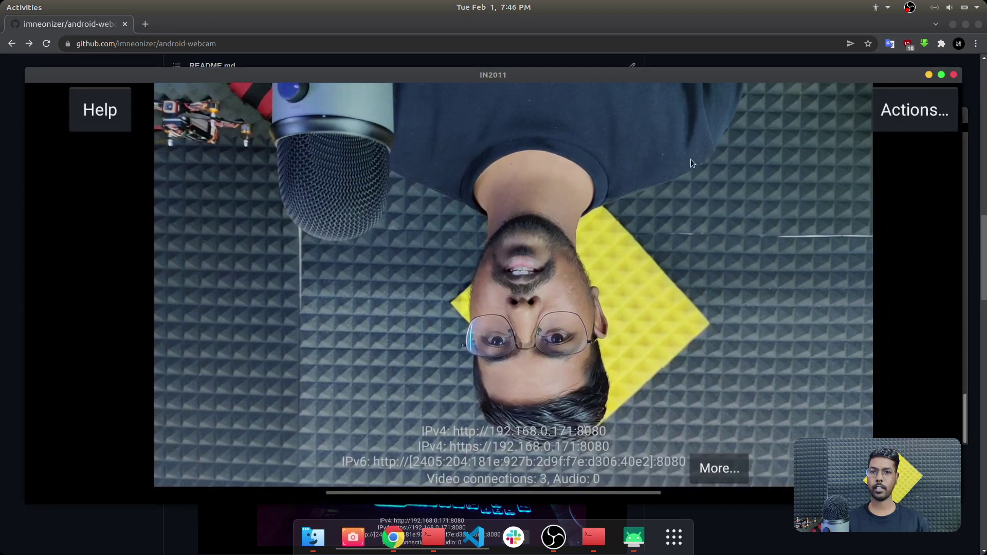
{"action": "left_click_drag", "start_coordinate": [717, 79], "coordinate": [691, 383]}
{"action": "left_click_drag", "start_coordinate": [498, 385], "coordinate": [771, 390]}
{"action": "left_click_drag", "start_coordinate": [584, 403], "coordinate": [897, 370]}
{"action": "left_click_drag", "start_coordinate": [706, 407], "coordinate": [720, 292]}
{"action": "scroll", "coordinate": [719, 423], "scroll_direction": "down", "scroll_amount": 5}
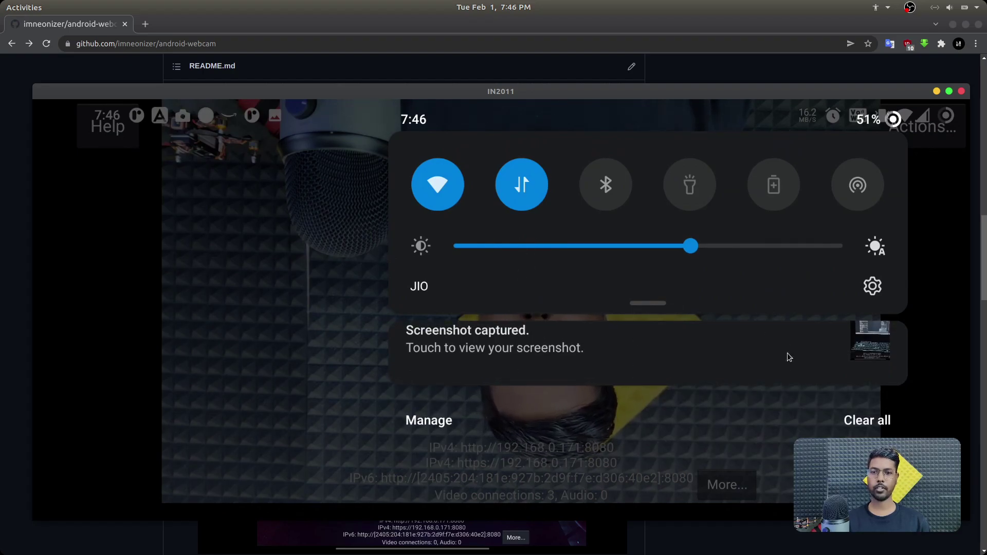
{"action": "left_click_drag", "start_coordinate": [729, 355], "coordinate": [640, 420]}
{"action": "left_click_drag", "start_coordinate": [695, 223], "coordinate": [935, 134]}
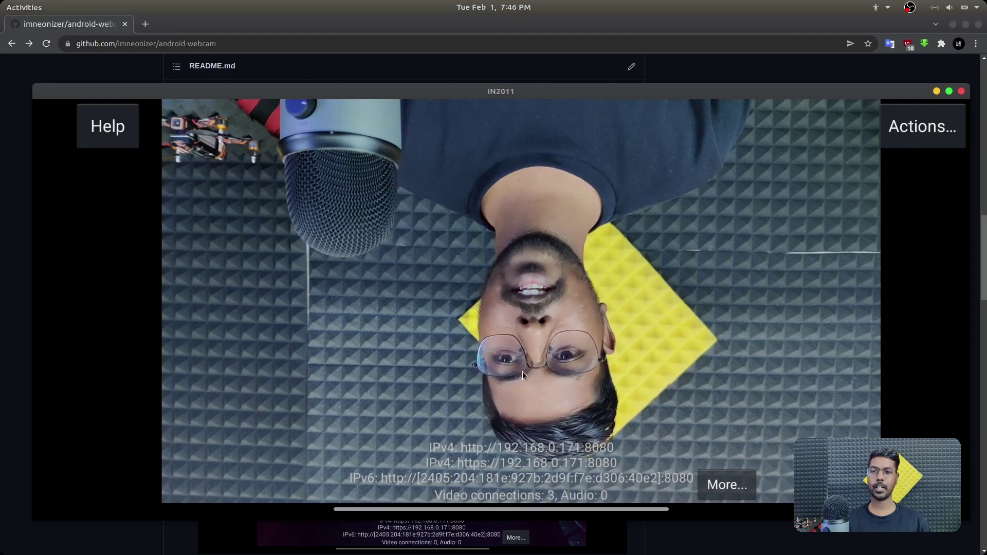
{"action": "left_click", "coordinate": [936, 91]}
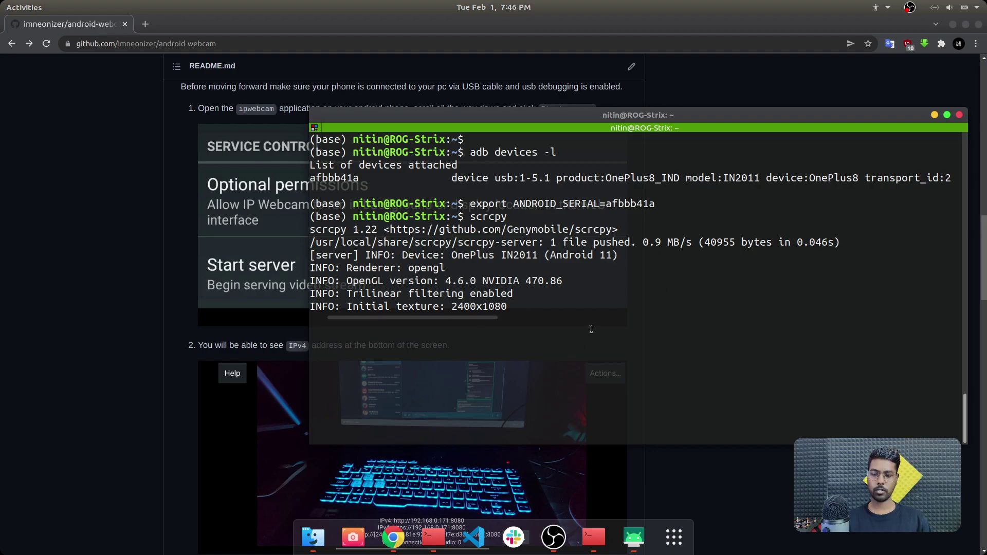
Step: Stop scrcpy with Ctrl+C, clear the terminal, and shift the terminal window right
{"action": "key", "text": "ctrl+c"}
{"action": "key", "text": "ctrl+c"}
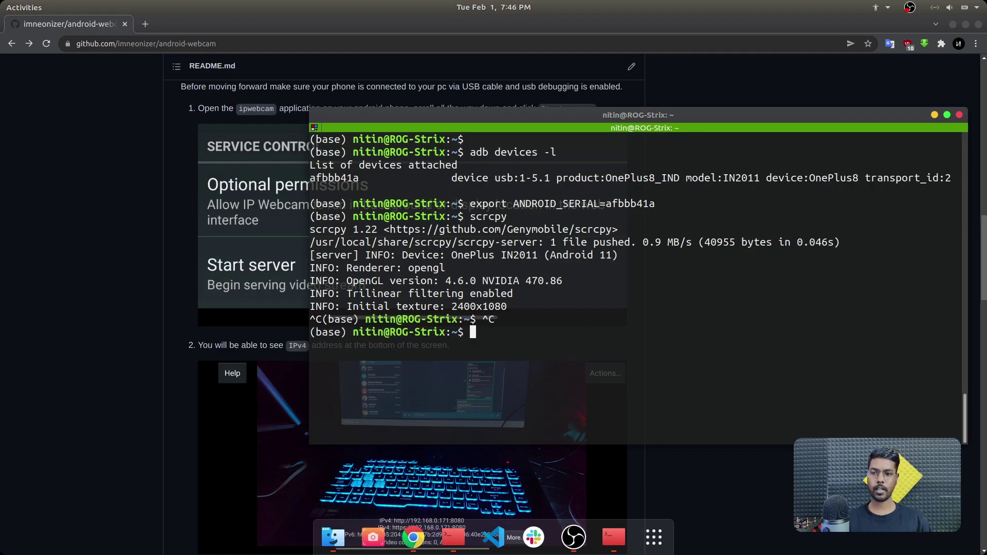
{"action": "key", "text": "ctrl+l"}
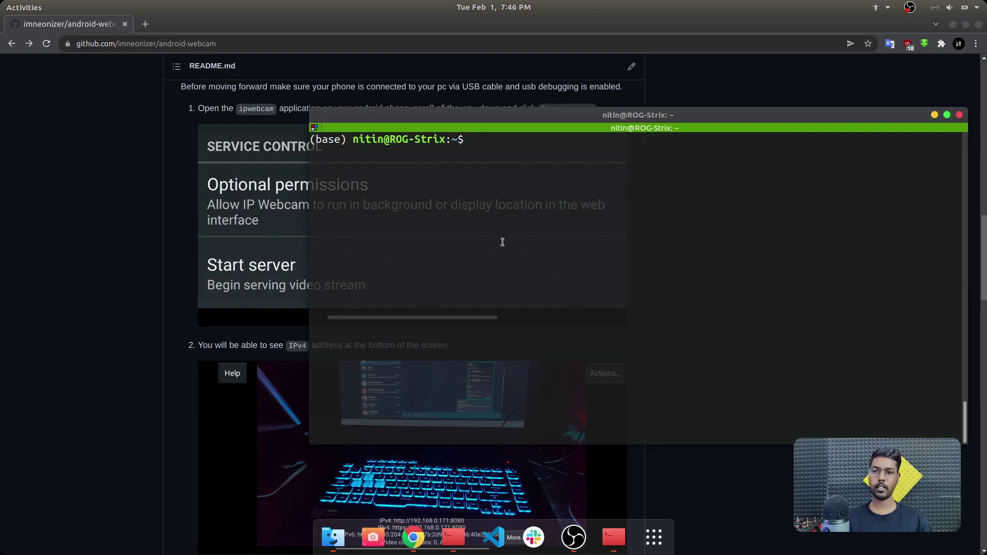
{"action": "scroll", "coordinate": [131, 337], "scroll_direction": "down", "scroll_amount": 5}
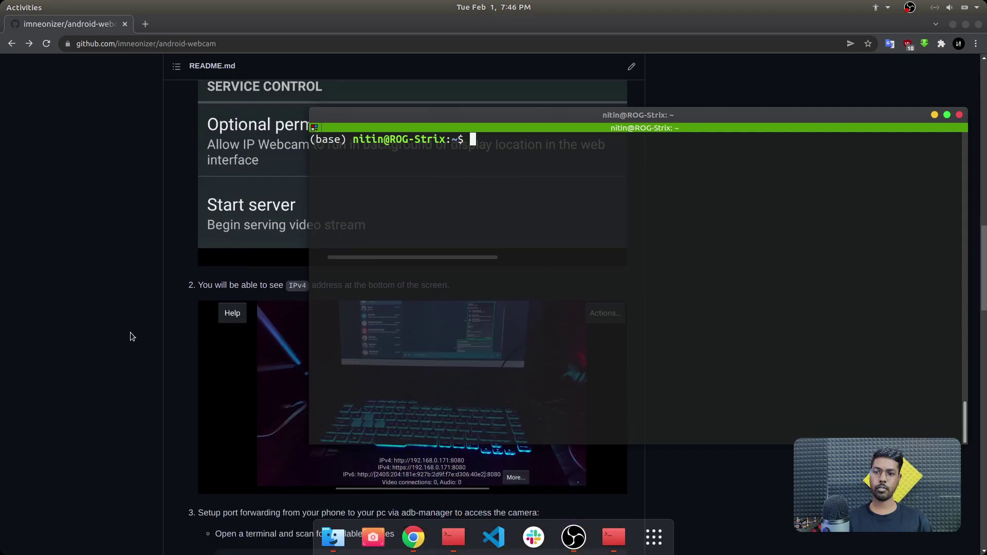
{"action": "scroll", "coordinate": [136, 360], "scroll_direction": "down", "scroll_amount": 3}
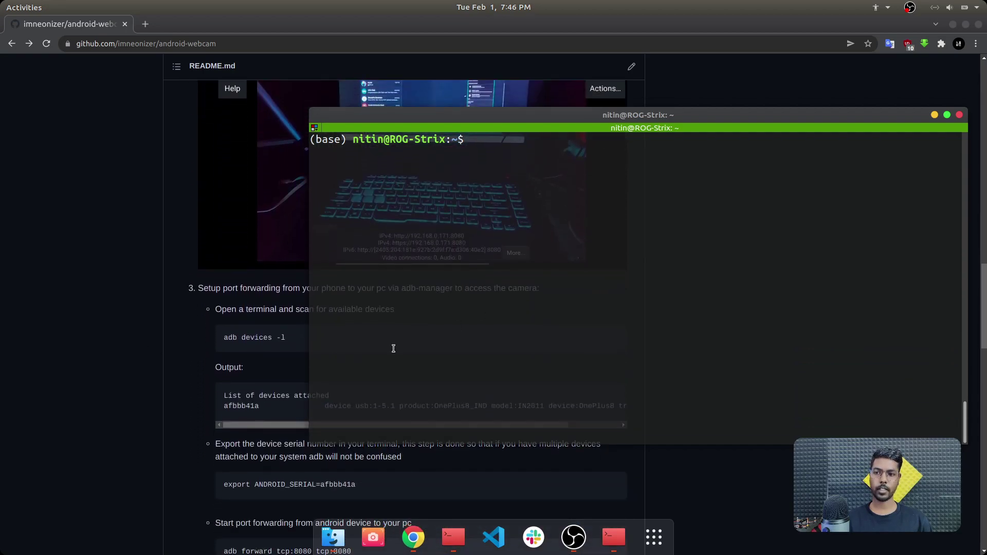
{"action": "scroll", "coordinate": [143, 383], "scroll_direction": "down", "scroll_amount": 4}
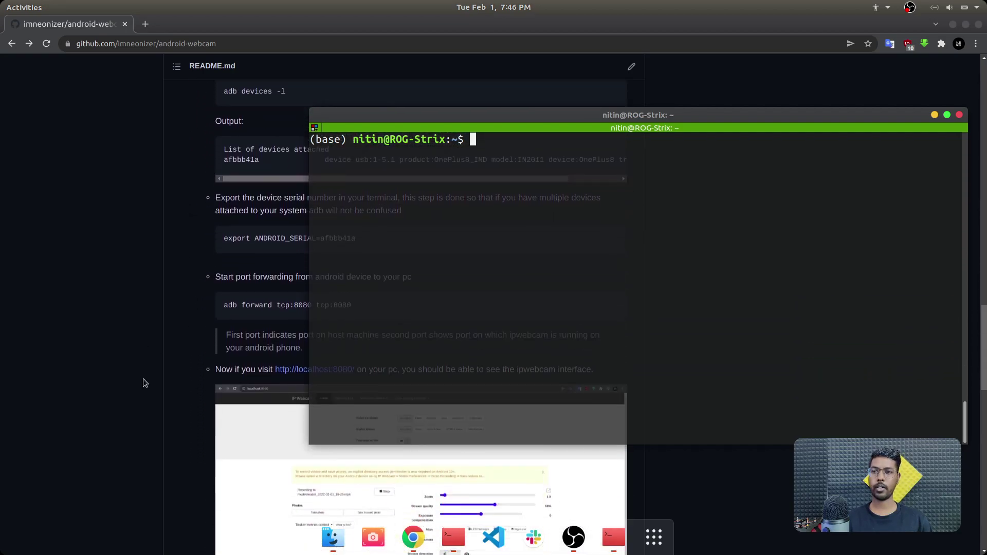
{"action": "left_click_drag", "start_coordinate": [560, 118], "coordinate": [645, 128]}
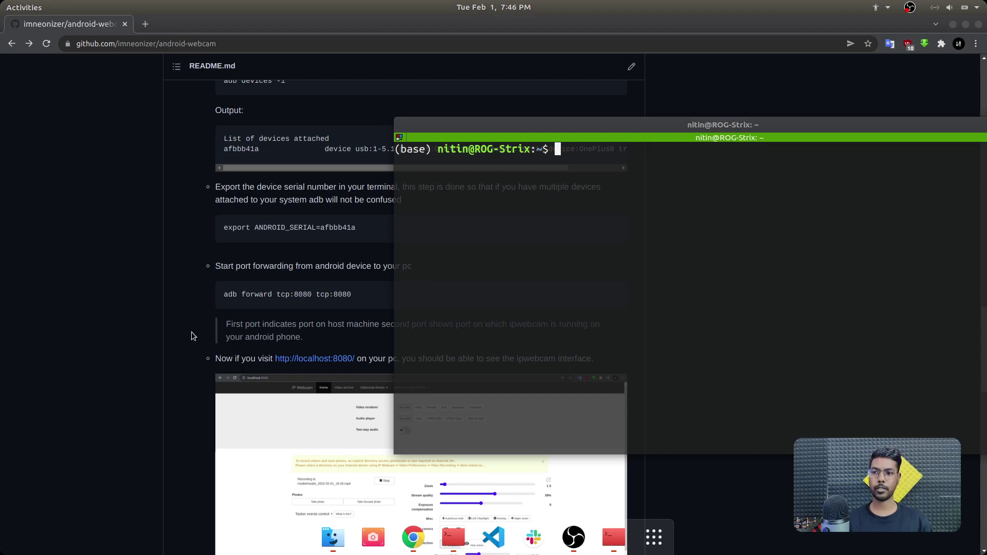
Step: Select the full adb forward tcp:8080 tcp:8080 command line in the README
{"action": "left_click", "coordinate": [350, 298]}
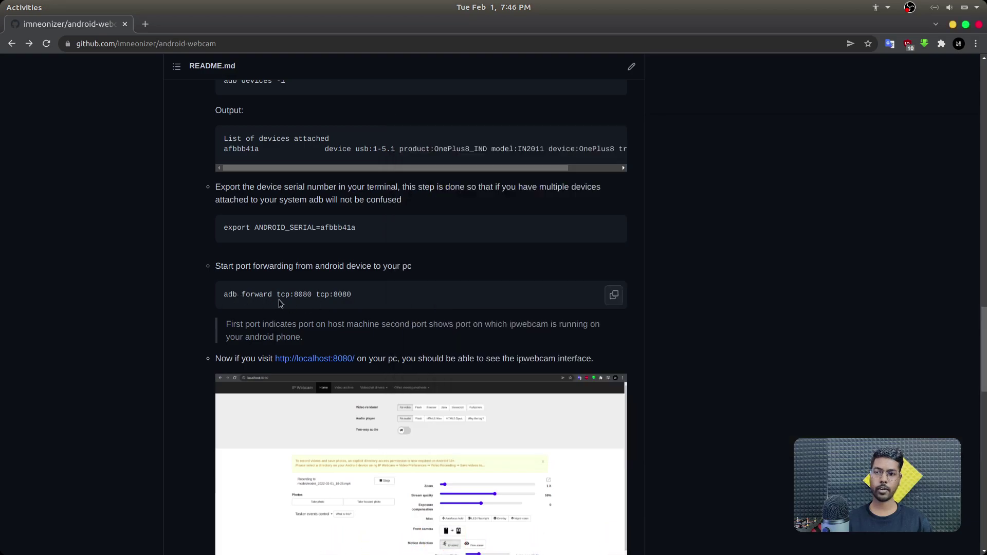
{"action": "double_click", "coordinate": [306, 295]}
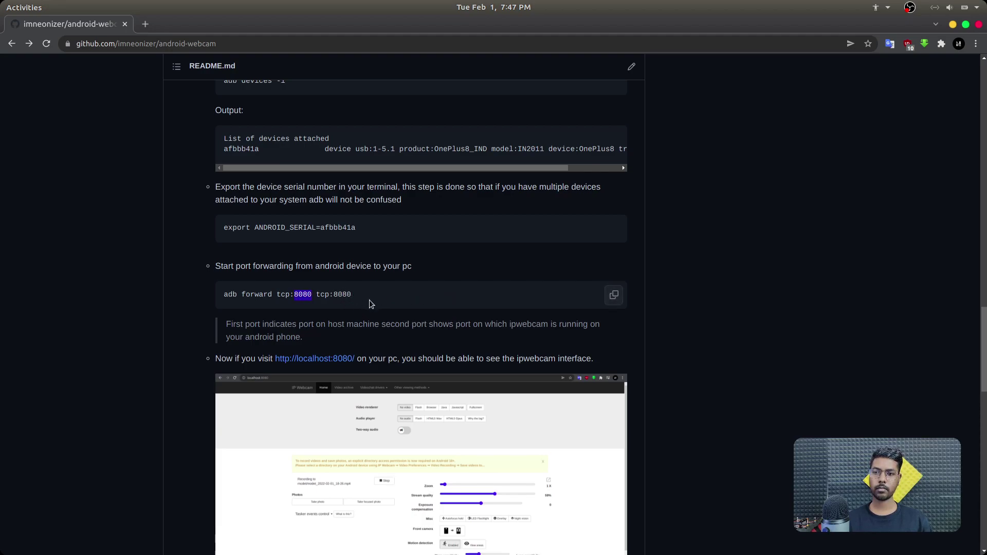
{"action": "left_click_drag", "start_coordinate": [312, 337], "coordinate": [224, 328]}
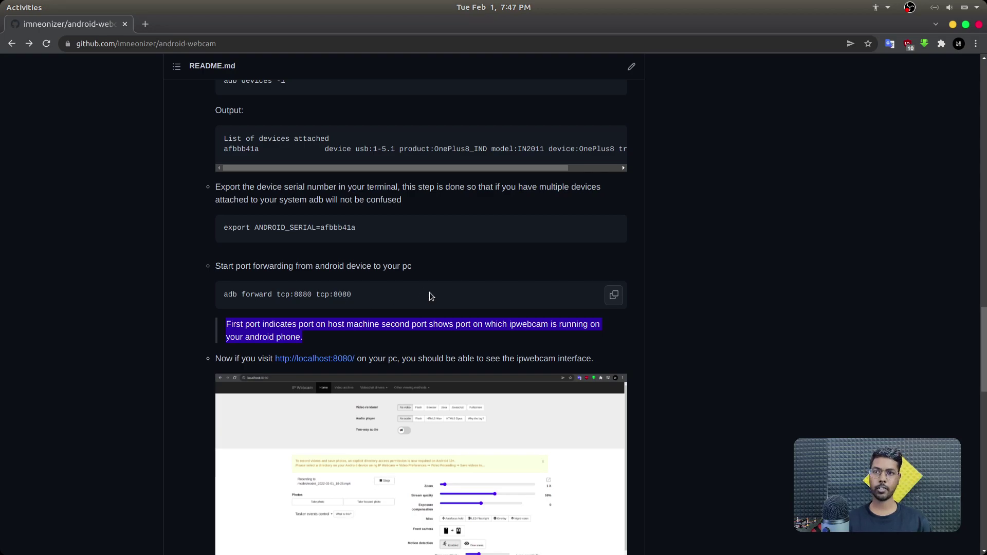
{"action": "left_click", "coordinate": [357, 294]}
{"action": "triple_click", "coordinate": [224, 298]}
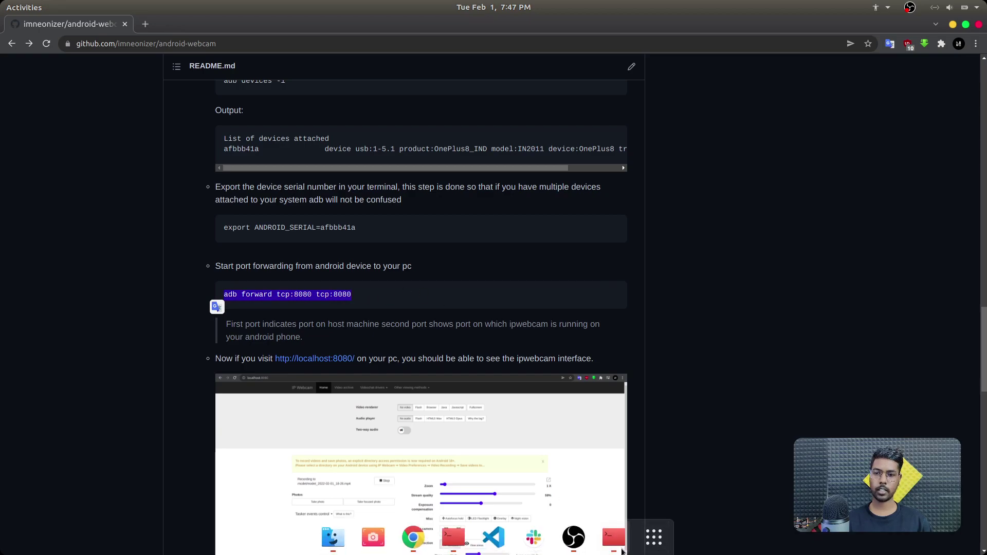
Step: Paste the adb forward command into the terminal, then cancel it with Ctrl+C
{"action": "left_click", "coordinate": [614, 537]}
{"action": "key", "text": "ctrl+shift+v"}
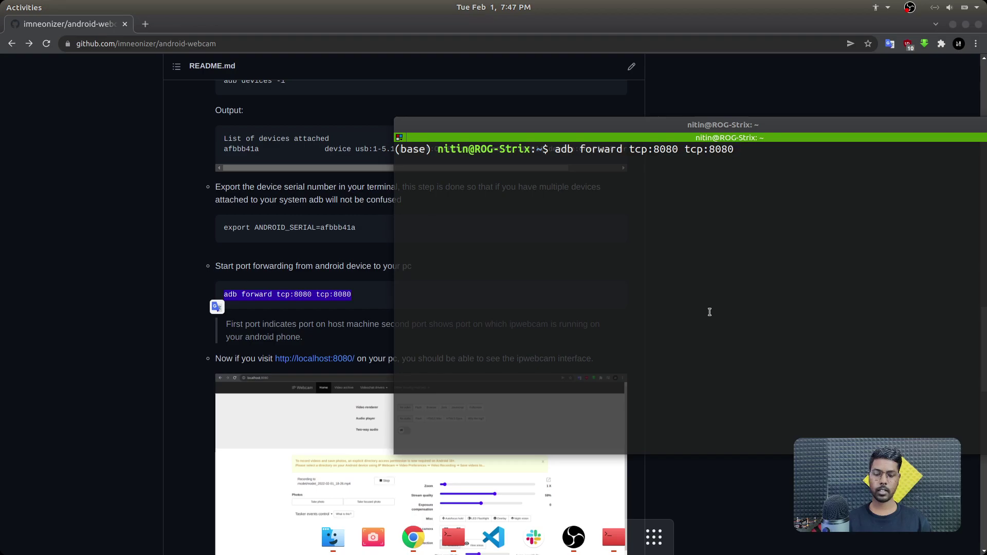
{"action": "key", "text": "ctrl+c"}
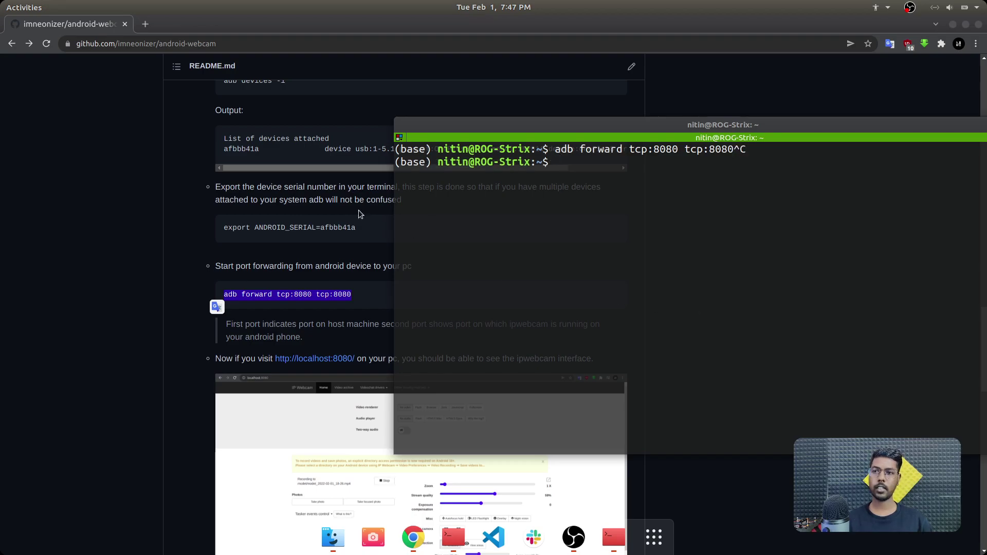
{"action": "left_click", "coordinate": [123, 123]}
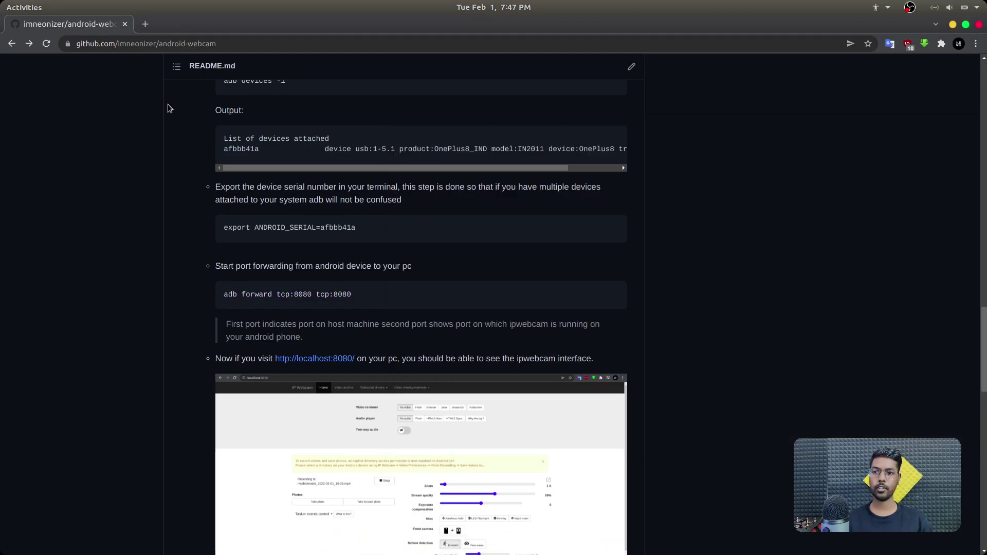
Step: Load the IP Webcam web interface at localhost:8080 in a new tab
{"action": "left_click", "coordinate": [149, 27]}
{"action": "type", "text": "localhost:8080"}
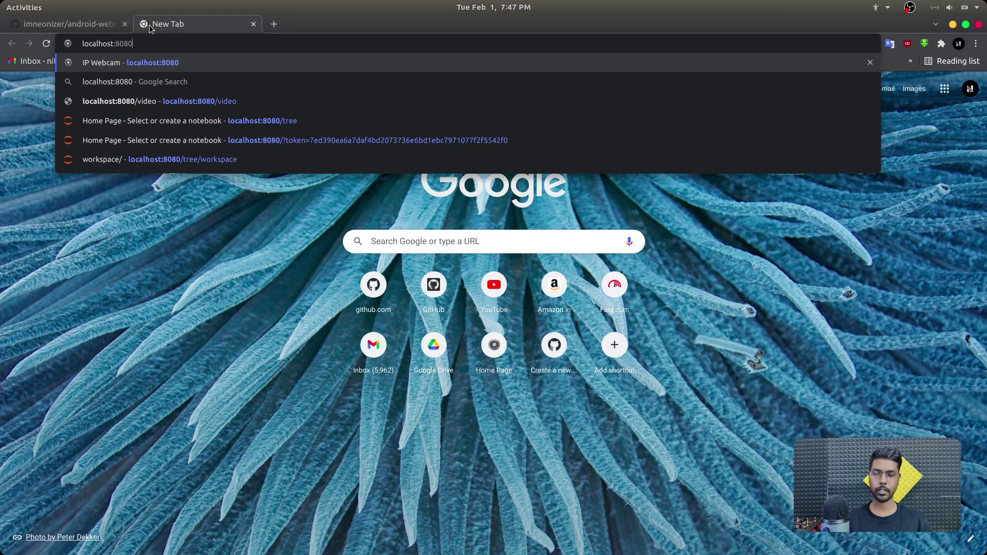
{"action": "key", "text": "Return"}
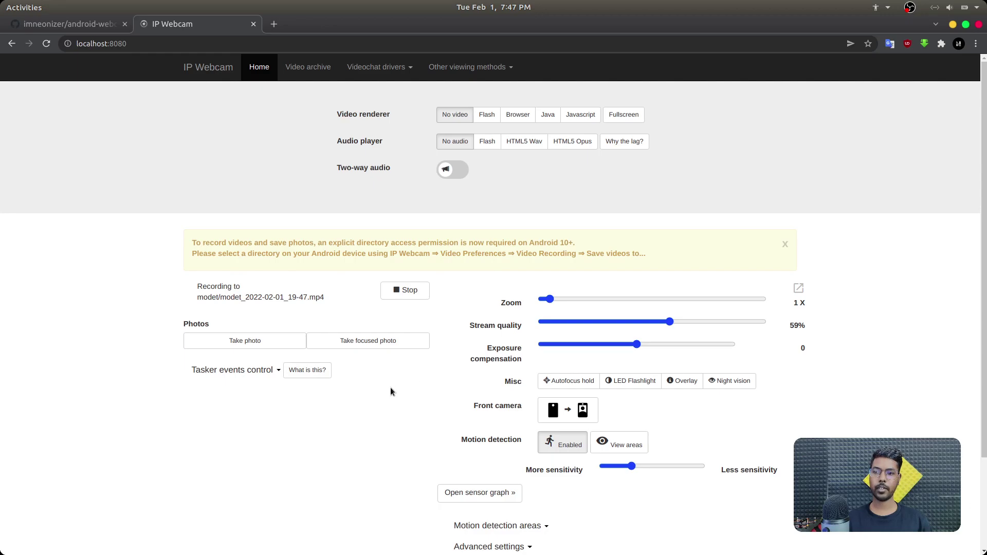
{"action": "scroll", "coordinate": [389, 393], "scroll_direction": "down", "scroll_amount": 3}
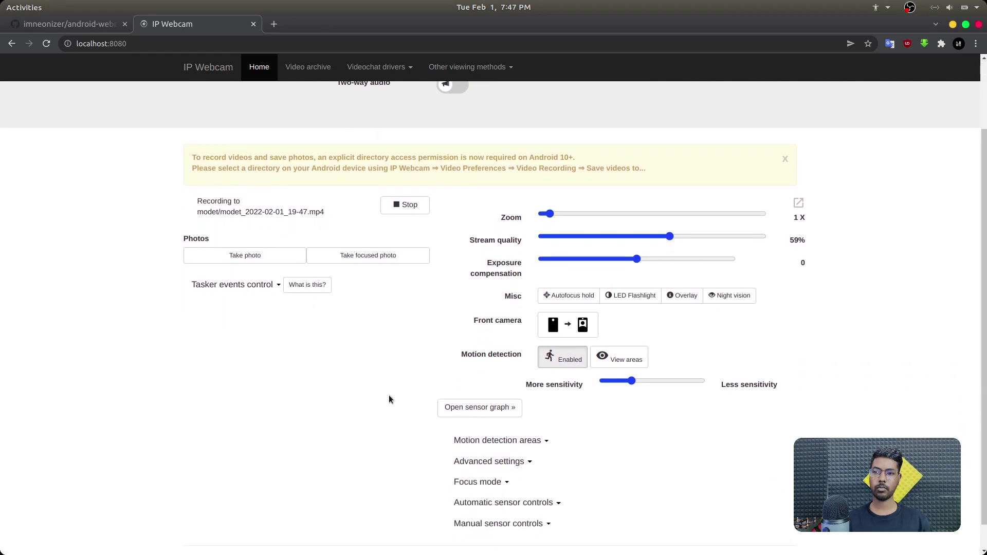
{"action": "scroll", "coordinate": [447, 411], "scroll_direction": "up", "scroll_amount": 3}
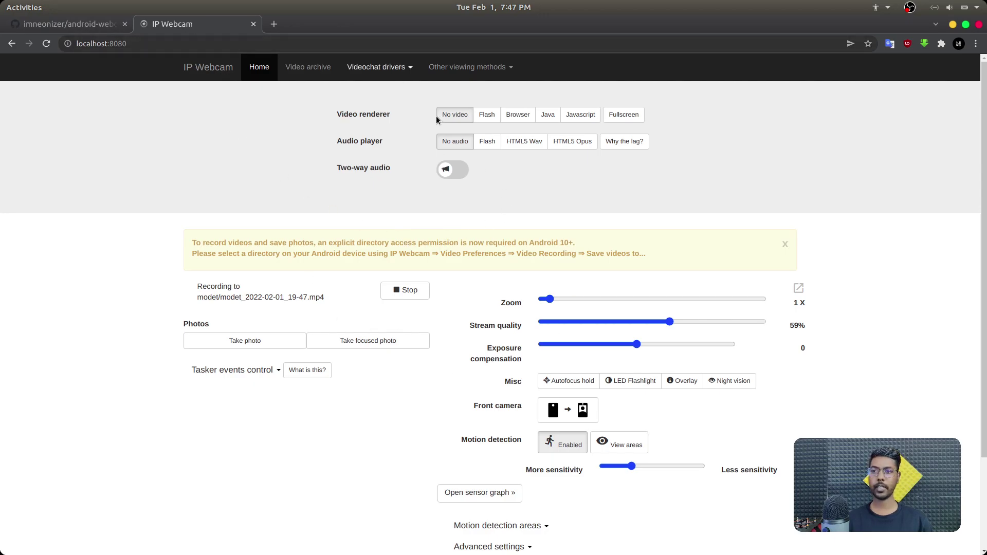
Step: Change the address to localhost:8080/video to view the live stream, then close that tab
{"action": "left_click", "coordinate": [238, 41]}
{"action": "key", "text": "End"}
{"action": "key", "text": "ctrl+shift+Left"}
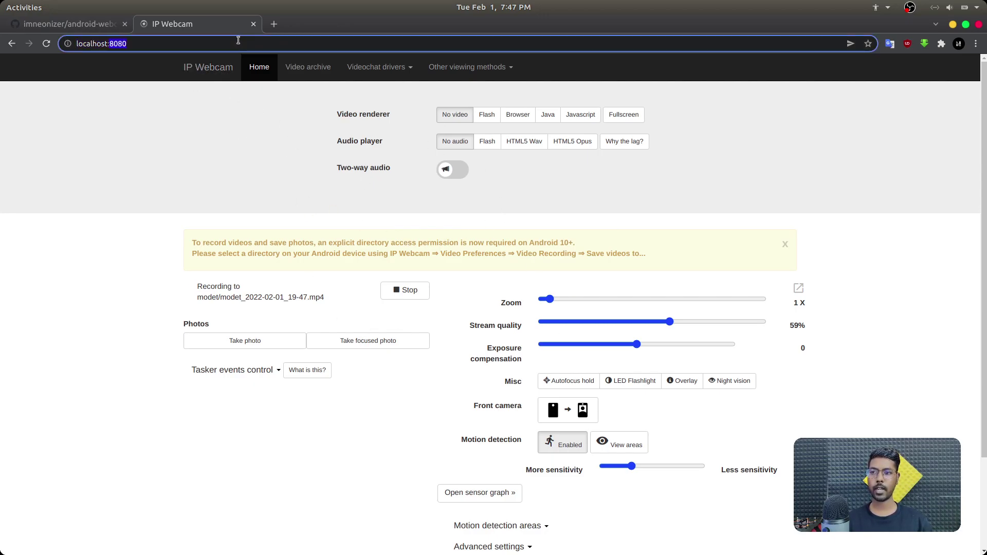
{"action": "key", "text": "End"}
{"action": "type", "text": "/video"}
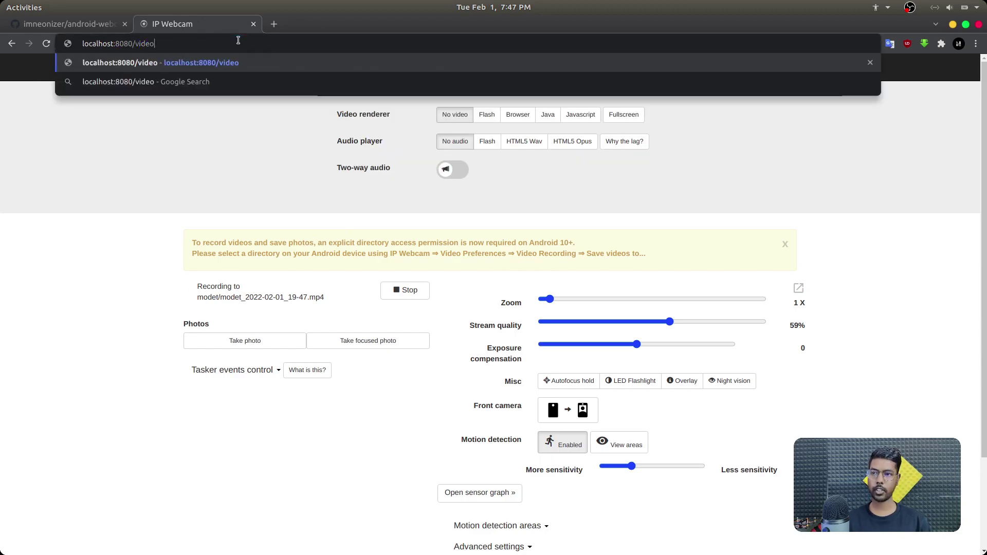
{"action": "key", "text": "Return"}
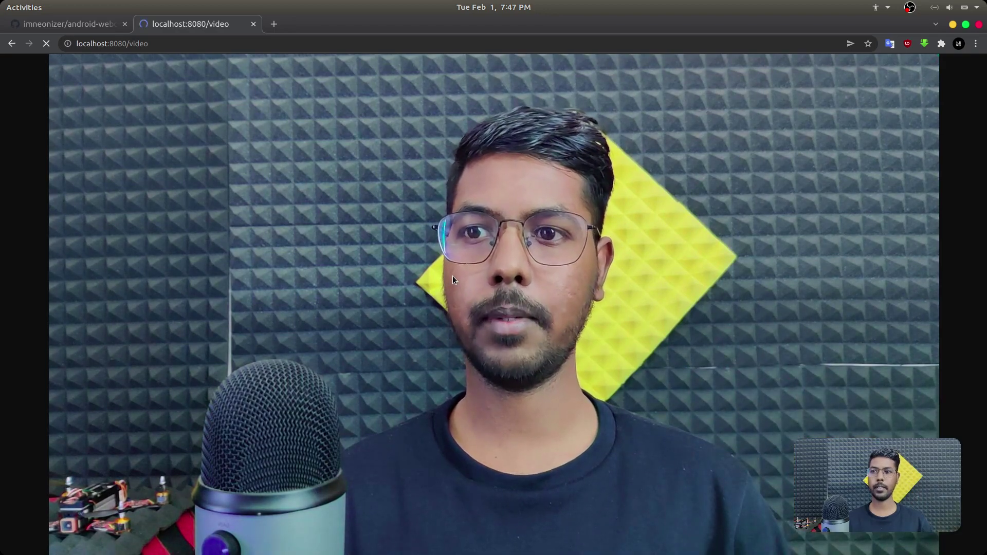
{"action": "double_click", "coordinate": [103, 44]}
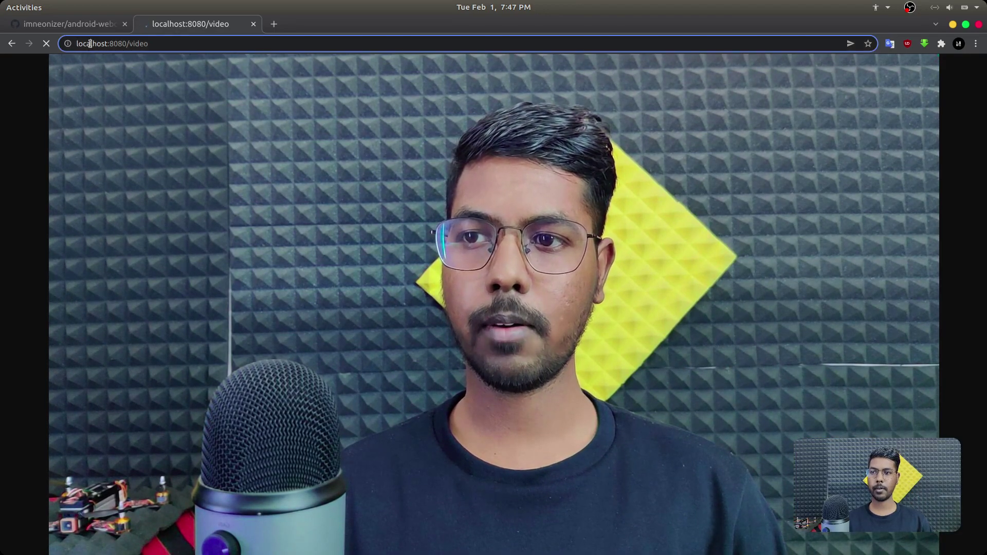
{"action": "key", "text": "ctrl+a"}
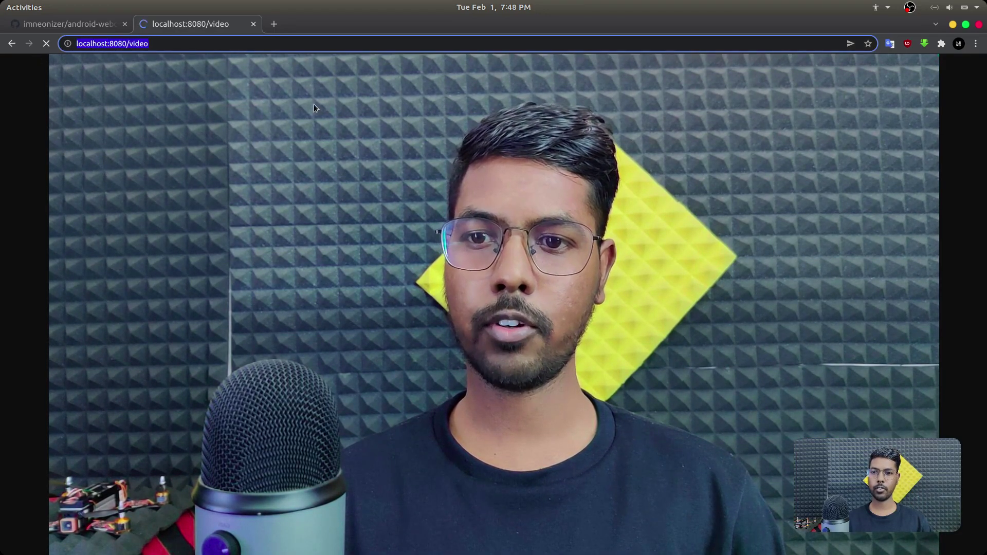
{"action": "left_click", "coordinate": [253, 23]}
{"action": "scroll", "coordinate": [67, 262], "scroll_direction": "down", "scroll_amount": 1}
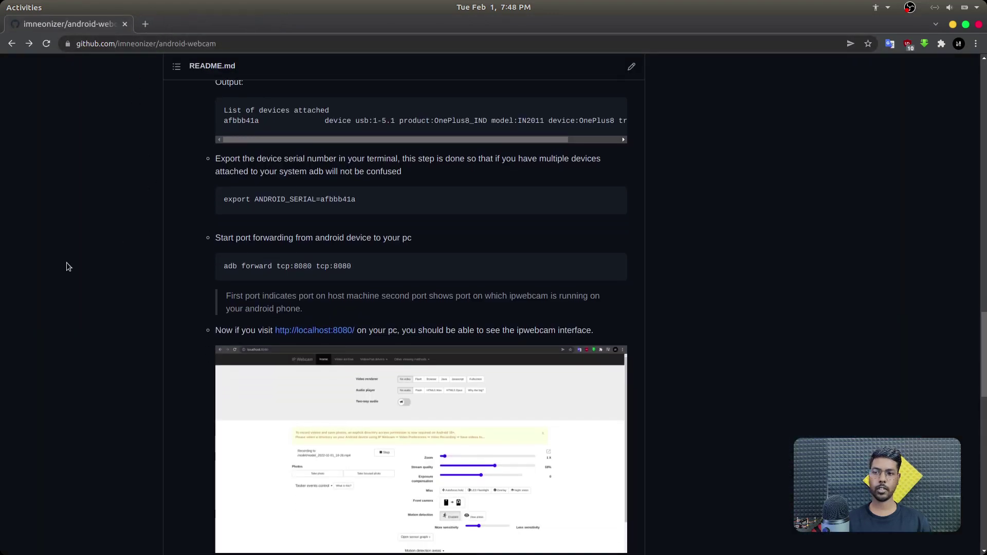
Step: Scroll to the README's five v4l2loopback install commands and select them
{"action": "scroll", "coordinate": [66, 262], "scroll_direction": "down", "scroll_amount": 9}
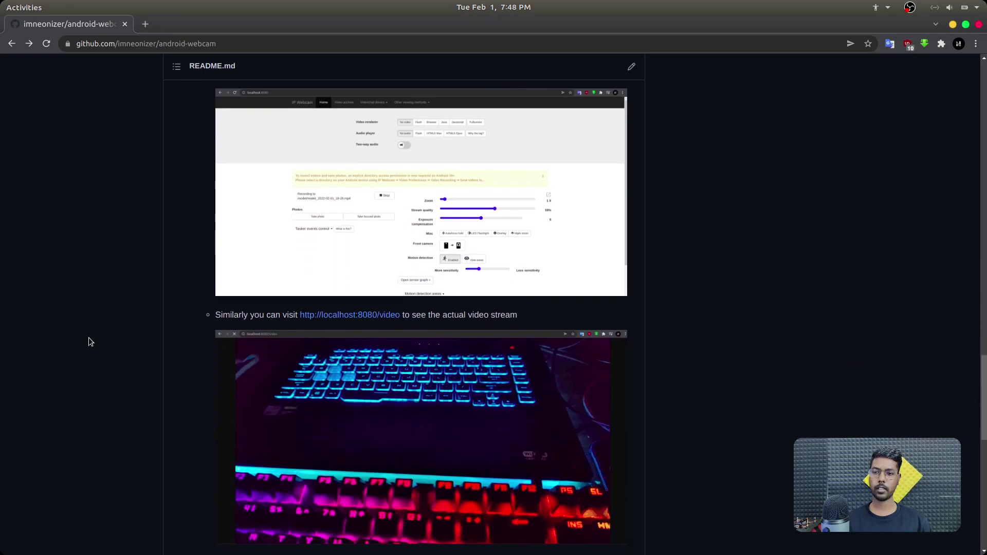
{"action": "scroll", "coordinate": [152, 359], "scroll_direction": "down", "scroll_amount": 5}
{"action": "scroll", "coordinate": [157, 358], "scroll_direction": "up", "scroll_amount": 20}
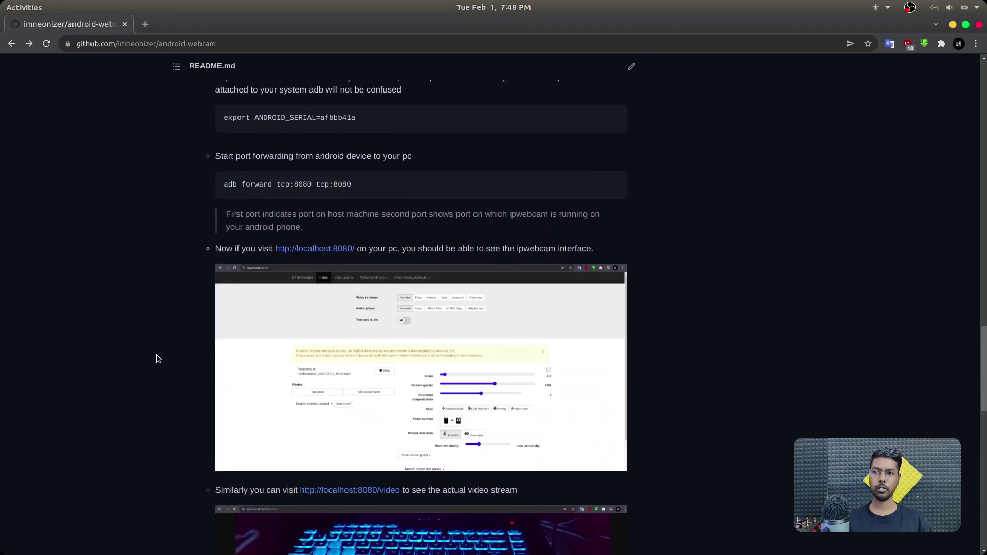
{"action": "scroll", "coordinate": [157, 355], "scroll_direction": "up", "scroll_amount": 20}
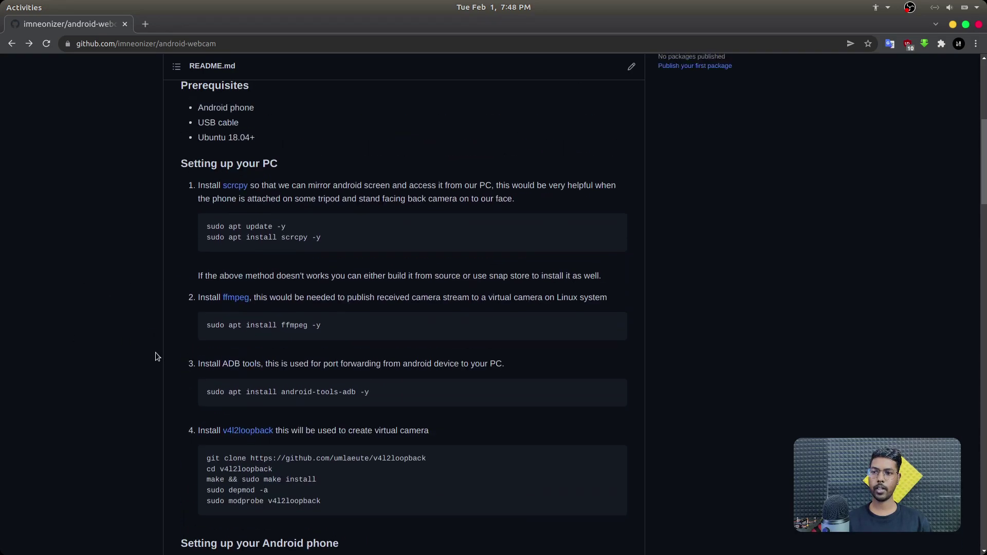
{"action": "scroll", "coordinate": [299, 400], "scroll_direction": "down", "scroll_amount": 4}
{"action": "left_click_drag", "start_coordinate": [333, 389], "coordinate": [189, 346]}
{"action": "left_click", "coordinate": [206, 376]}
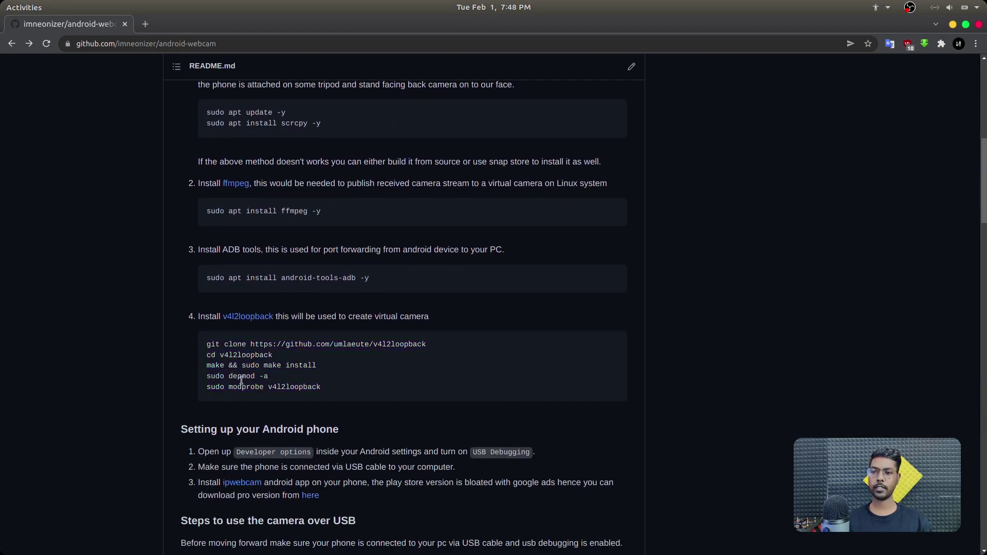
Step: Open the v4l2loopback project in a new tab, scroll to its RUN section, then return to the README
{"action": "middle_click", "coordinate": [249, 317]}
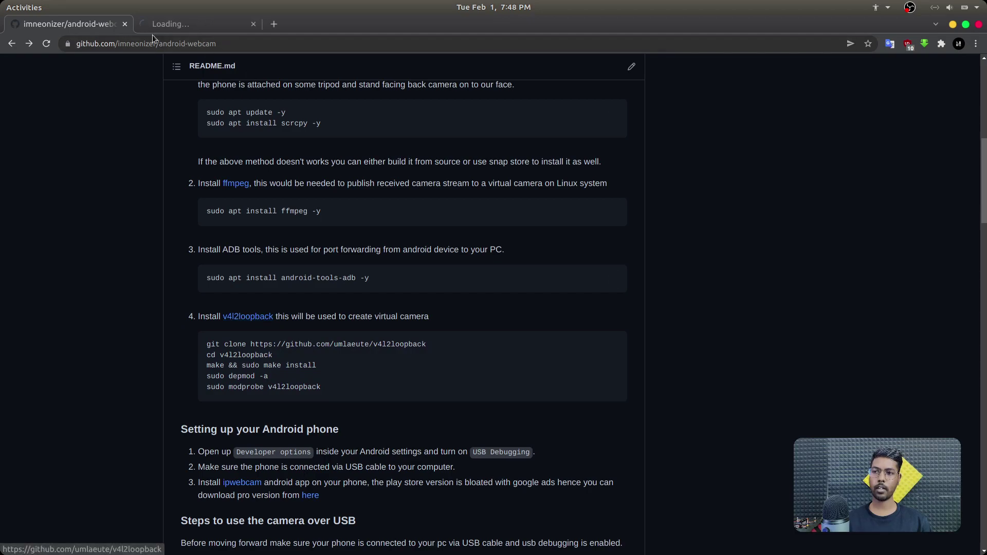
{"action": "left_click", "coordinate": [186, 25]}
{"action": "scroll", "coordinate": [174, 267], "scroll_direction": "down", "scroll_amount": 20}
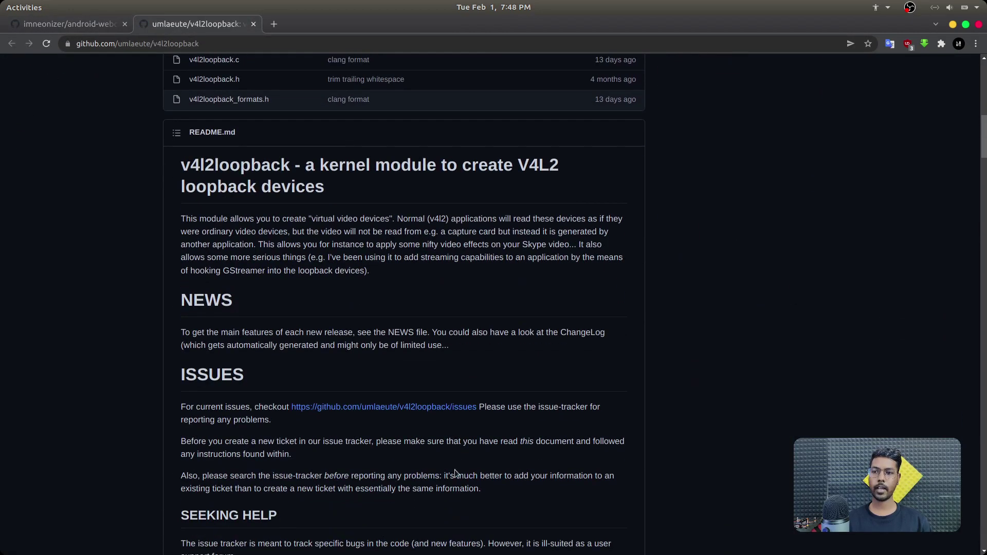
{"action": "scroll", "coordinate": [151, 412], "scroll_direction": "down", "scroll_amount": 9}
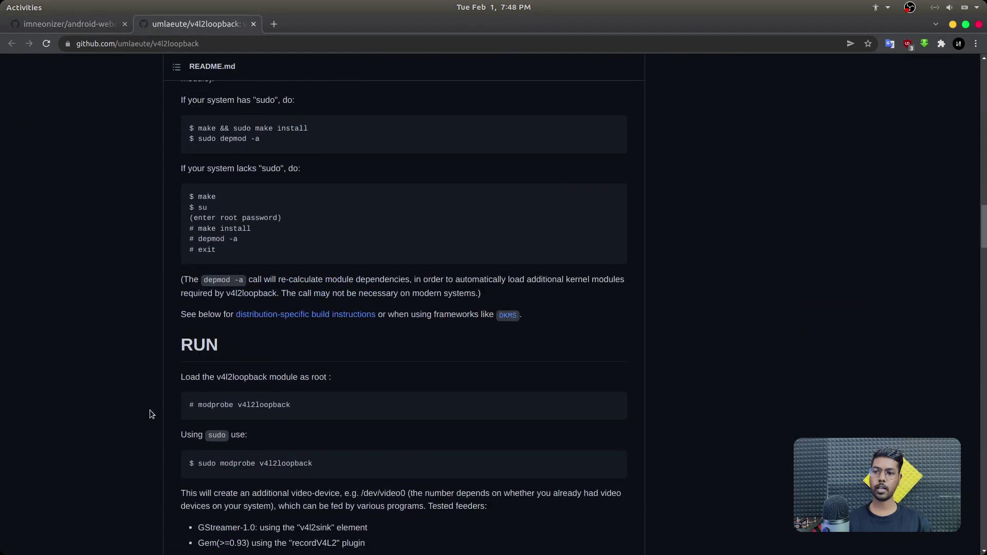
{"action": "scroll", "coordinate": [151, 414], "scroll_direction": "down", "scroll_amount": 1}
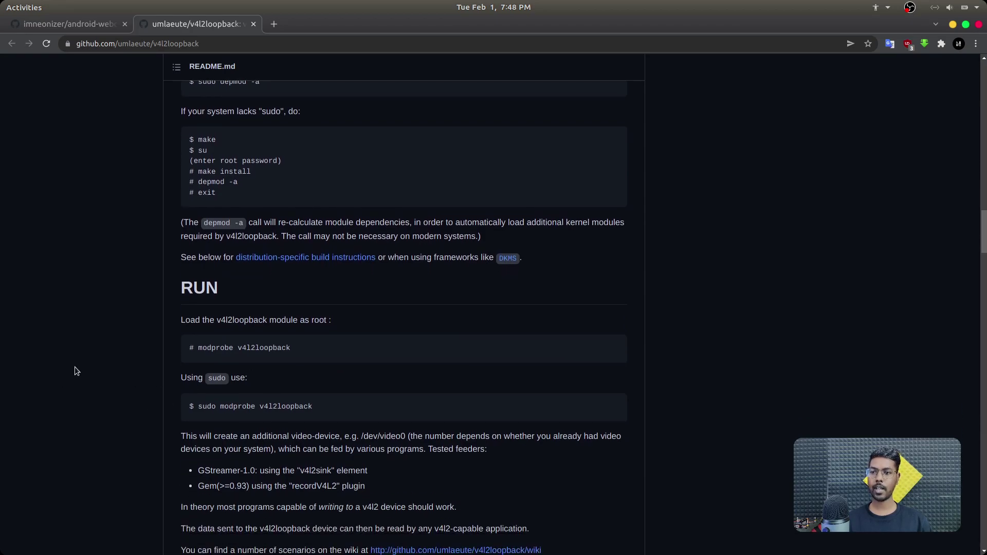
{"action": "left_click", "coordinate": [94, 24]}
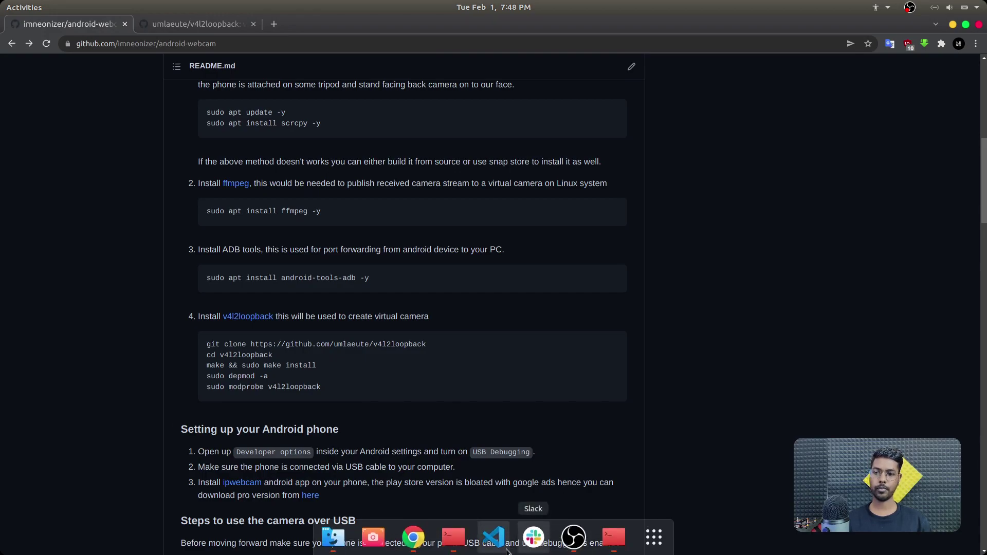
Step: Run ls /dev/video* after fixing the /deav typo, confirm /dev/video0 is listed, then clear the screen
{"action": "left_click", "coordinate": [614, 537]}
{"action": "type", "text": "ls /deav/video*"}
{"action": "key", "text": "Return"}
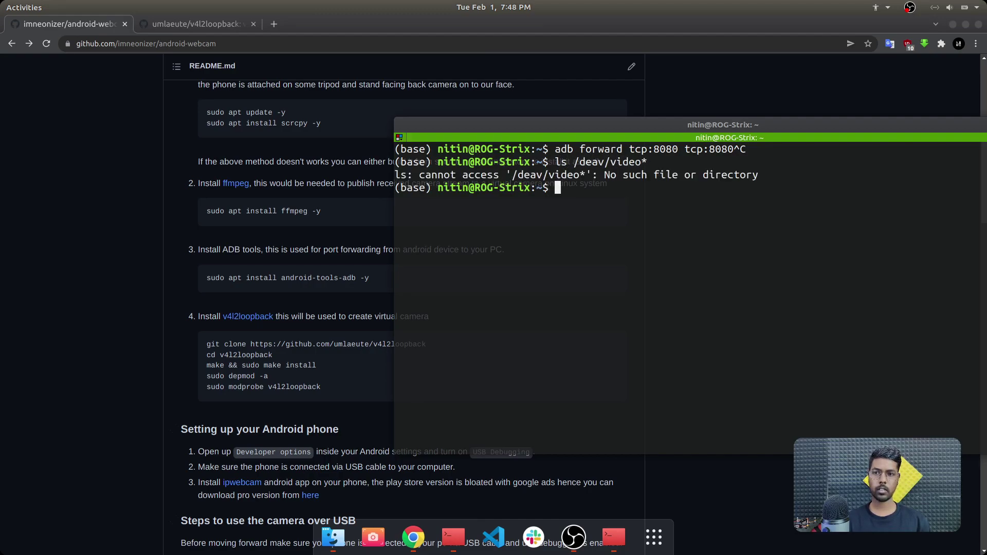
{"action": "key", "text": "Up"}
{"action": "key", "text": "Left"}
{"action": "key", "text": "Left"}
{"action": "key", "text": "Left"}
{"action": "key", "text": "Left"}
{"action": "key", "text": "Left"}
{"action": "key", "text": "Left"}
{"action": "key", "text": "Left"}
{"action": "key", "text": "Left"}
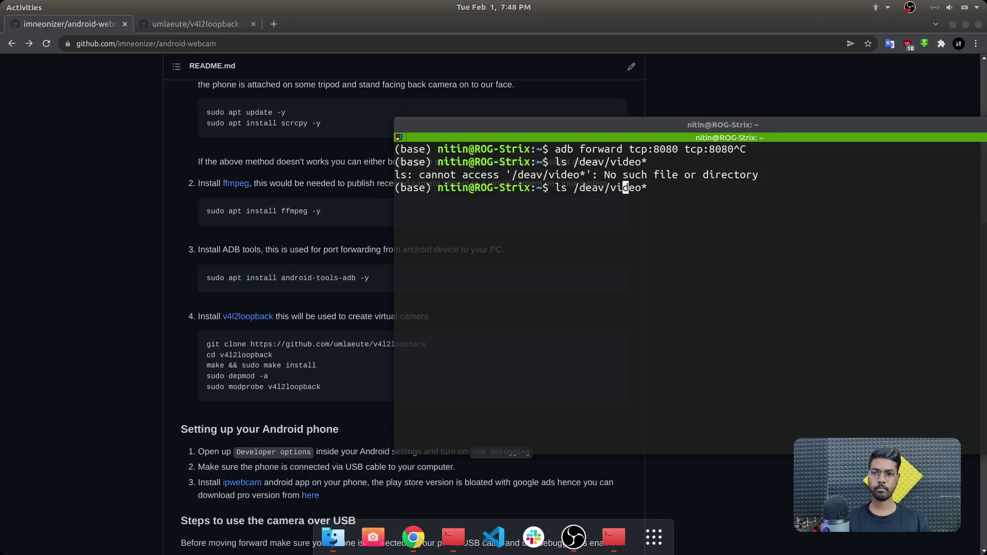
{"action": "key", "text": "BackSpace"}
{"action": "key", "text": "Return"}
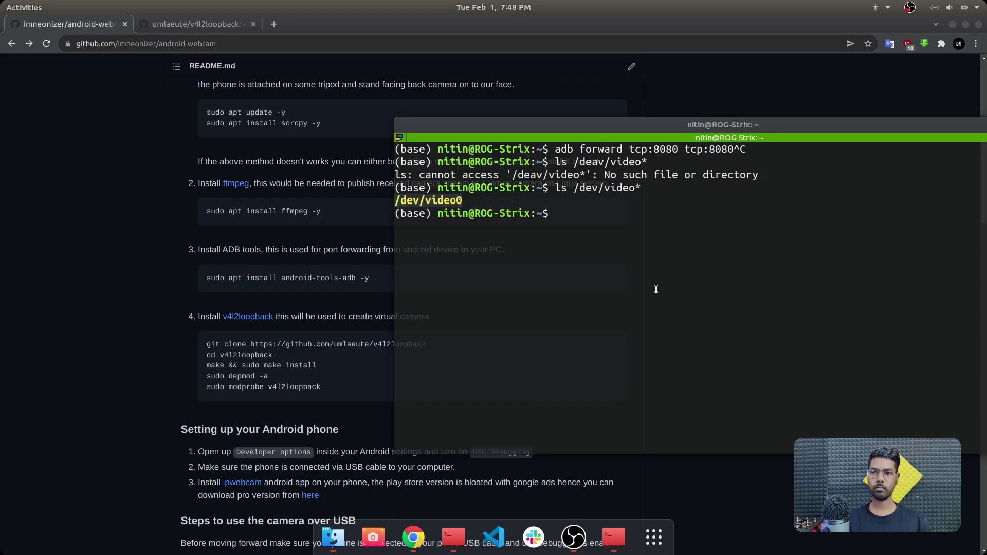
{"action": "double_click", "coordinate": [437, 202]}
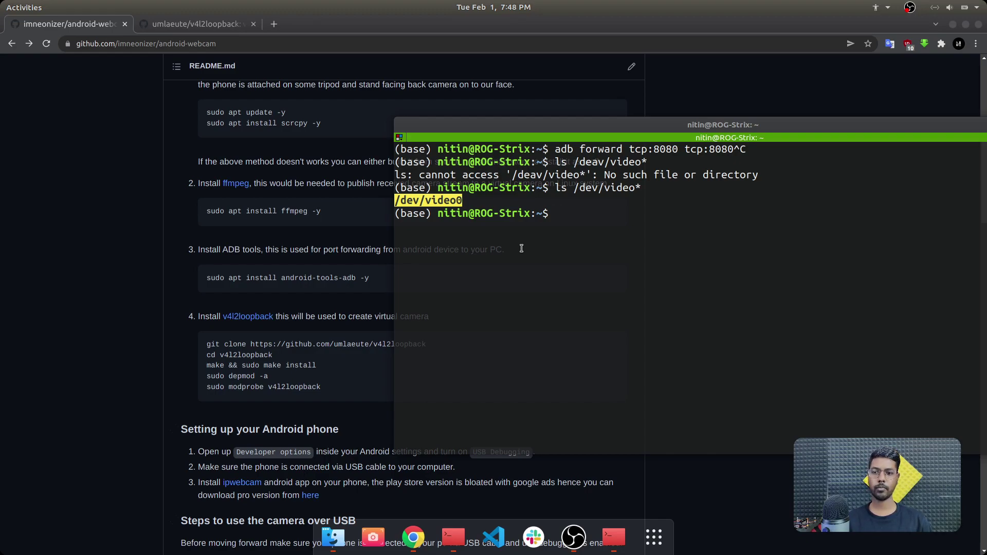
{"action": "key", "text": "ctrl+l"}
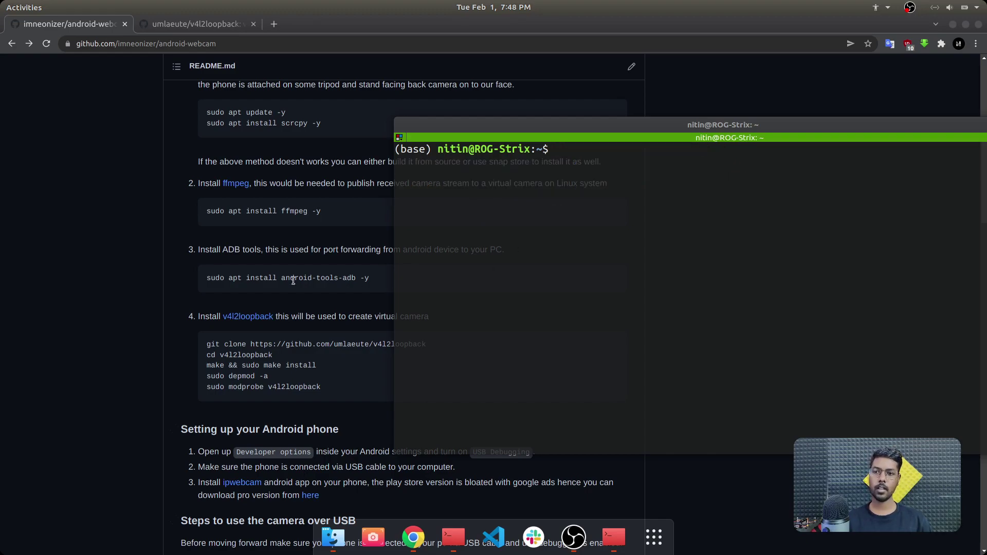
{"action": "scroll", "coordinate": [95, 313], "scroll_direction": "down", "scroll_amount": 8}
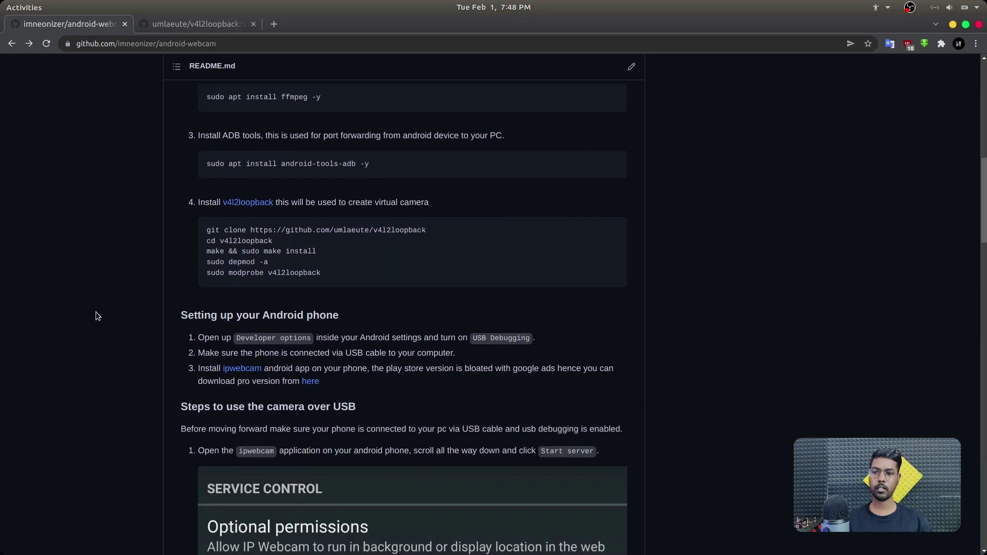
{"action": "scroll", "coordinate": [99, 317], "scroll_direction": "down", "scroll_amount": 15}
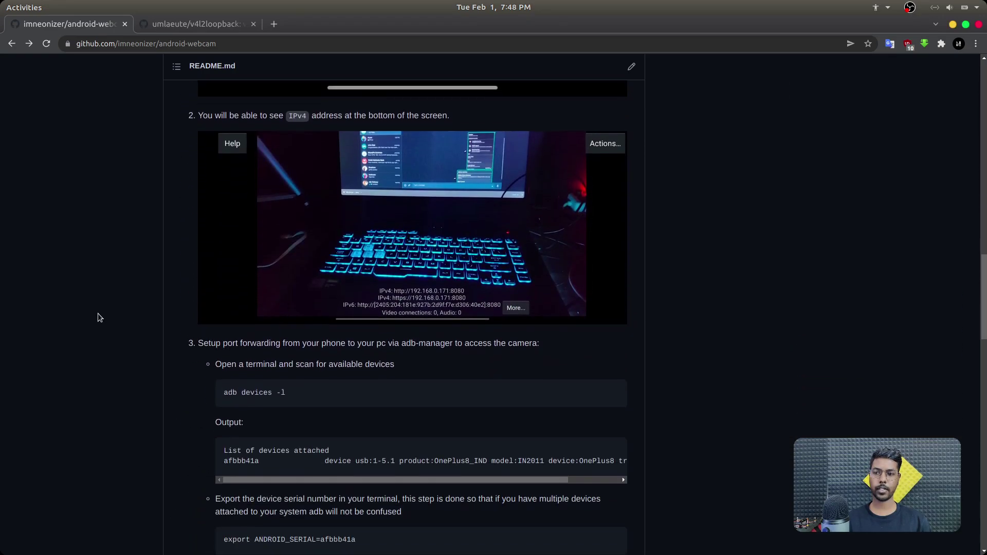
{"action": "scroll", "coordinate": [149, 340], "scroll_direction": "down", "scroll_amount": 3}
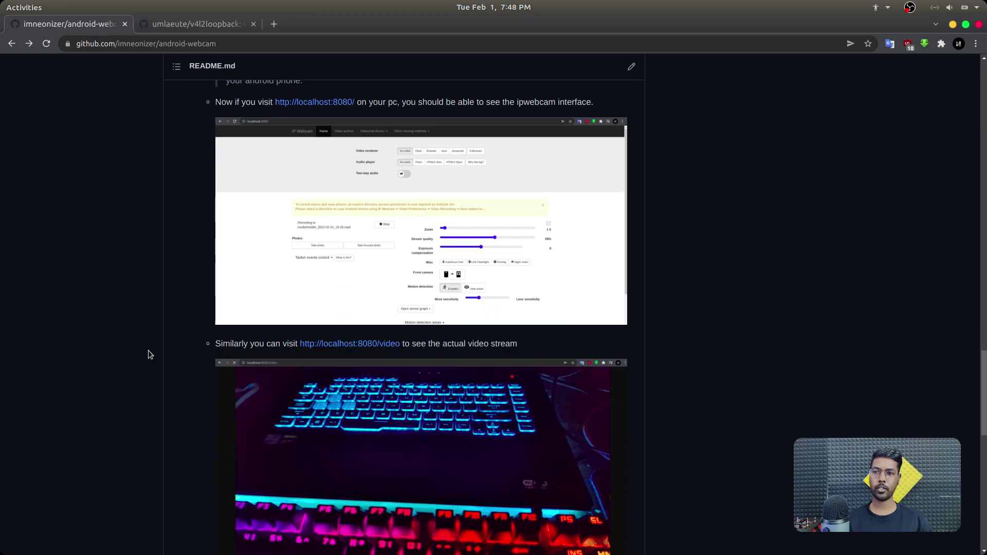
{"action": "scroll", "coordinate": [149, 353], "scroll_direction": "down", "scroll_amount": 7}
{"action": "scroll", "coordinate": [148, 359], "scroll_direction": "down", "scroll_amount": 3}
{"action": "scroll", "coordinate": [148, 355], "scroll_direction": "up", "scroll_amount": 4}
{"action": "double_click", "coordinate": [263, 346]}
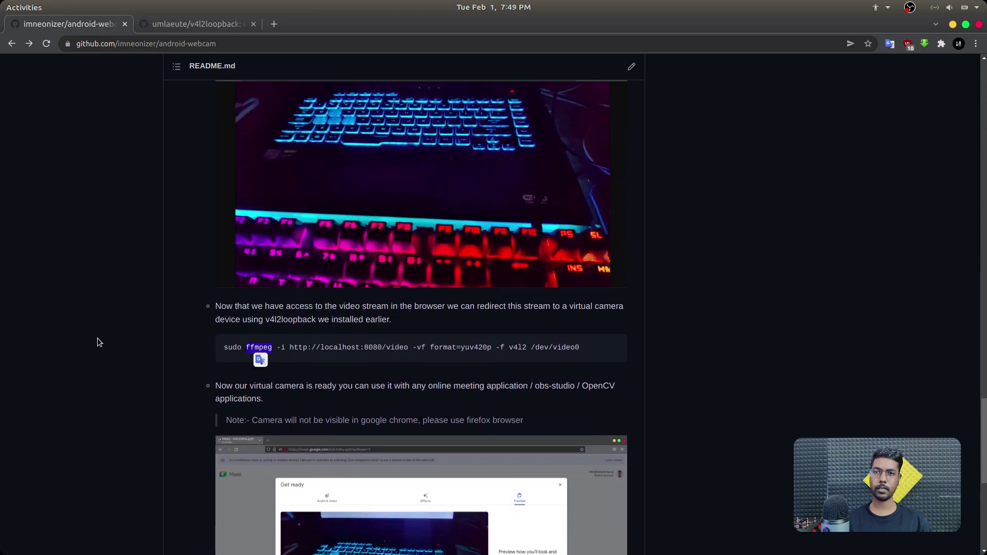
{"action": "left_click", "coordinate": [128, 341]}
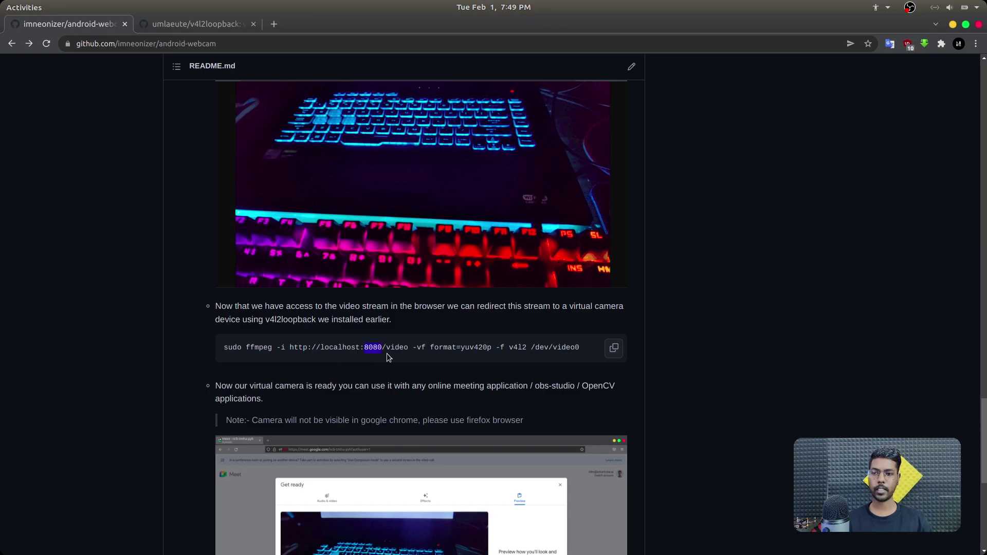
{"action": "double_click", "coordinate": [249, 349]}
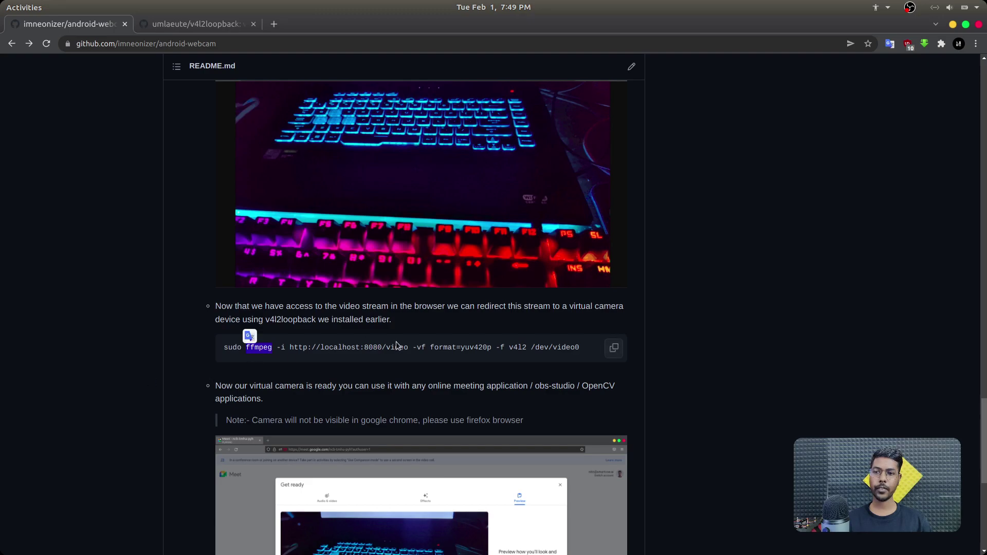
{"action": "left_click_drag", "start_coordinate": [406, 347], "coordinate": [281, 347]}
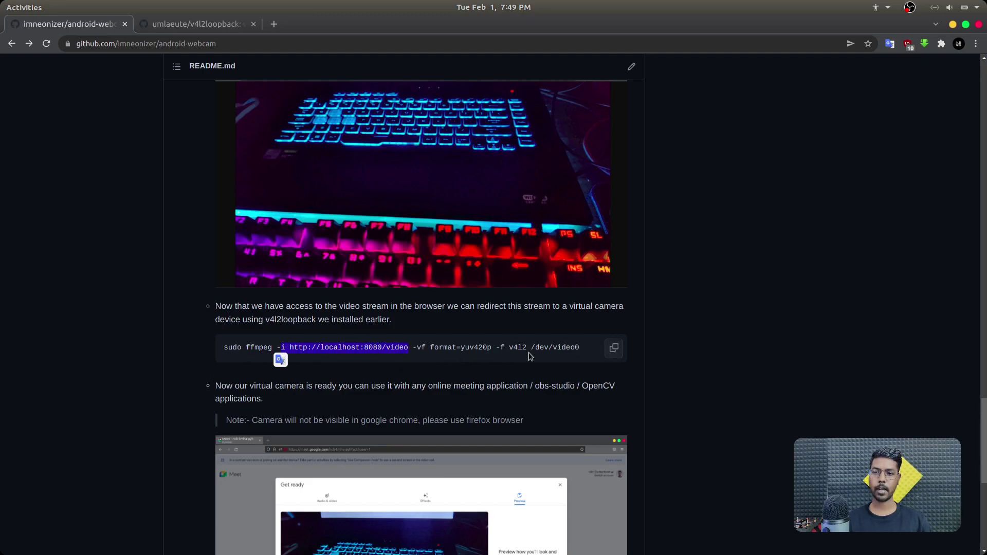
{"action": "left_click_drag", "start_coordinate": [527, 348], "coordinate": [225, 348]}
Step: Paste the copied ffmpeg command into a new terminal widened to fit it on one line
{"action": "key", "text": "ctrl+alt+t"}
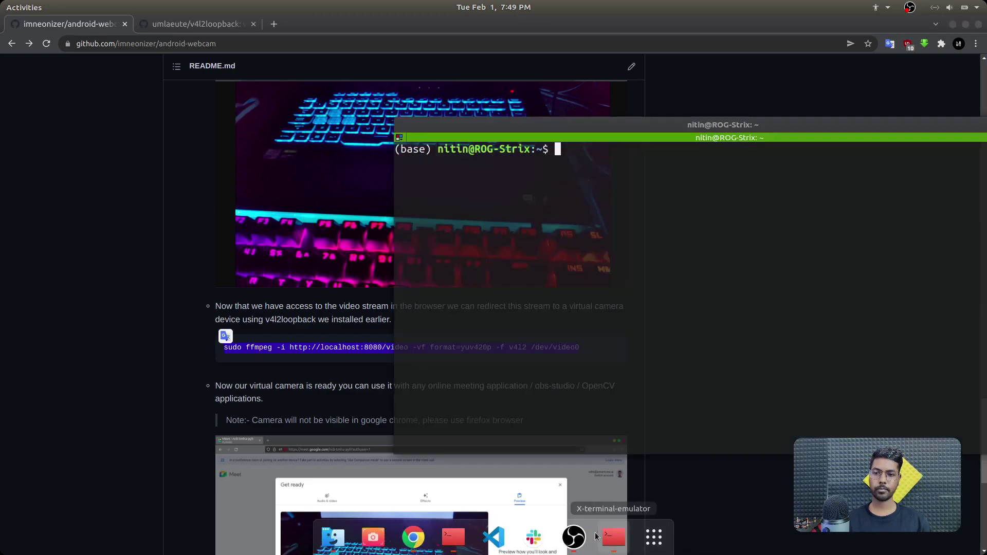
{"action": "type", "text": "sudo ffmpeg -i http://localhost:8080/video -vf format=yuv420p -f v4l2 /dev/video0"}
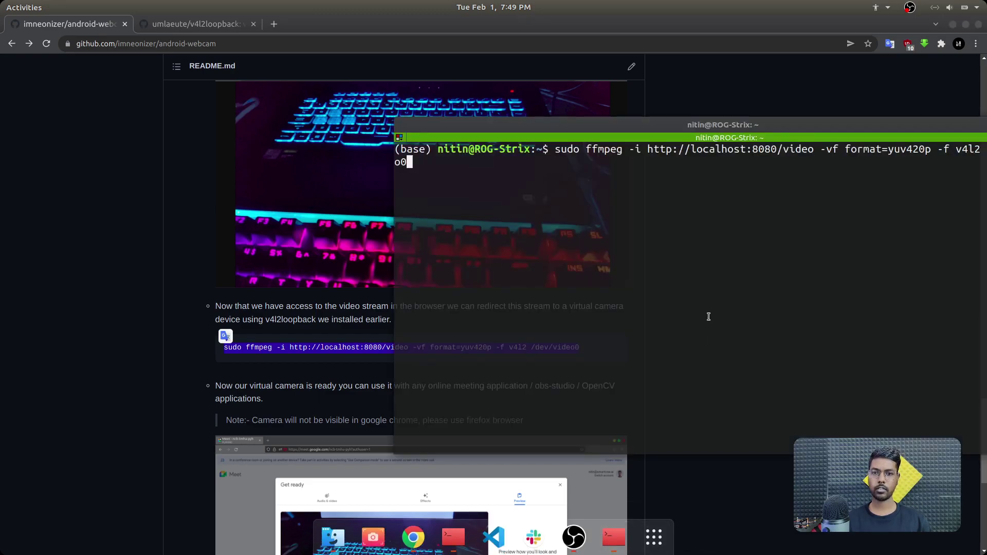
{"action": "left_click_drag", "start_coordinate": [744, 124], "coordinate": [584, 138]}
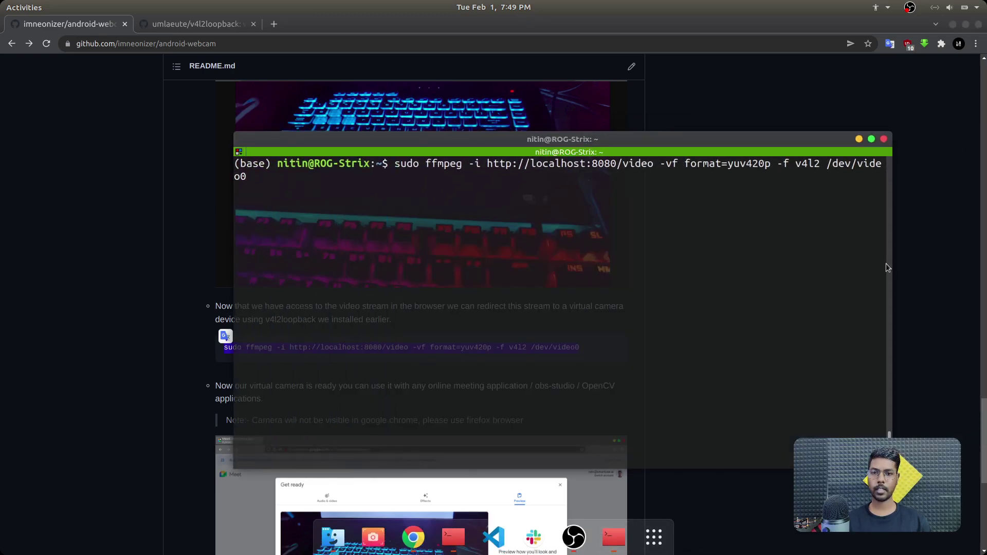
{"action": "left_click_drag", "start_coordinate": [893, 265], "coordinate": [928, 271]}
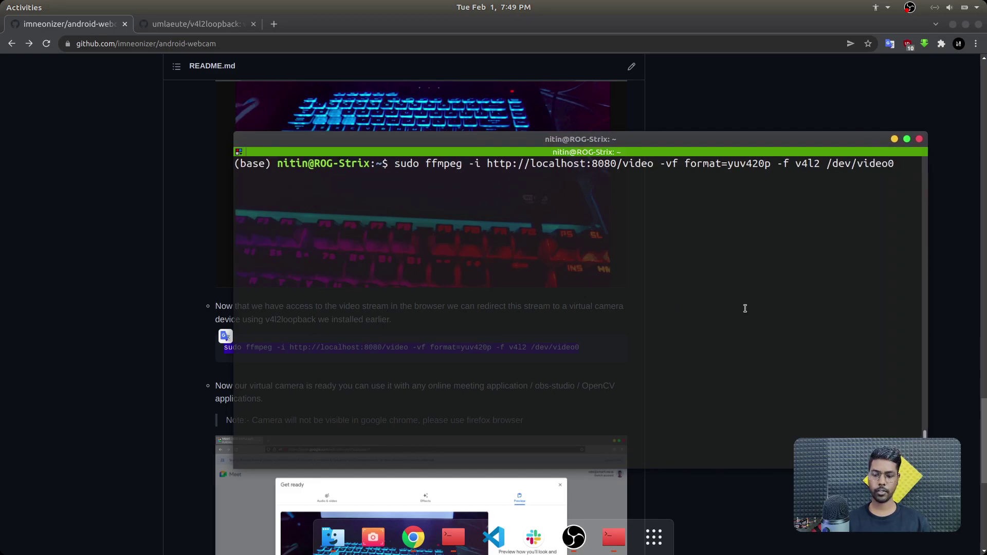
Step: Cancel the command, close that terminal, and check the ffmpeg stream into /dev/video0 before minimizing it
{"action": "key", "text": "ctrl+c"}
{"action": "key", "text": "ctrl+d"}
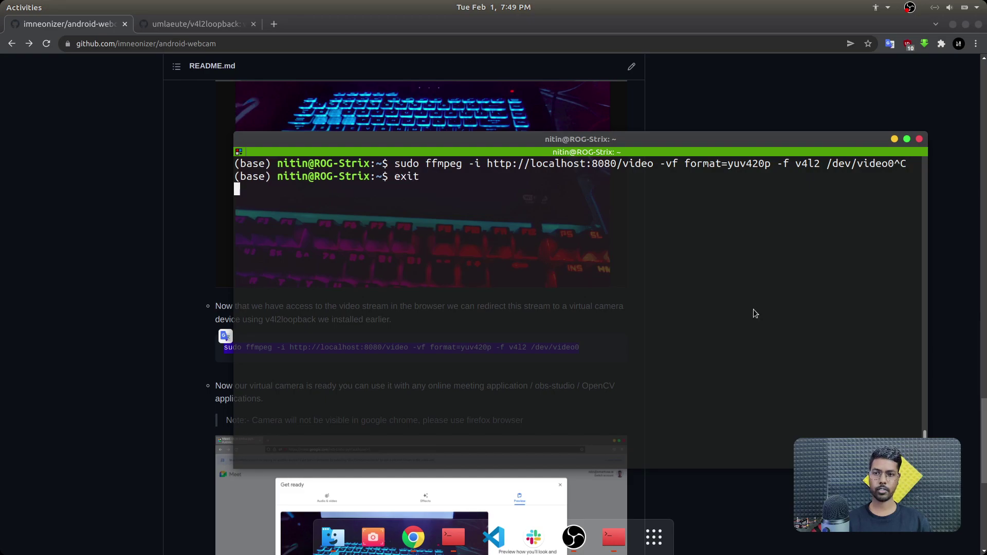
{"action": "left_click", "coordinate": [511, 544]}
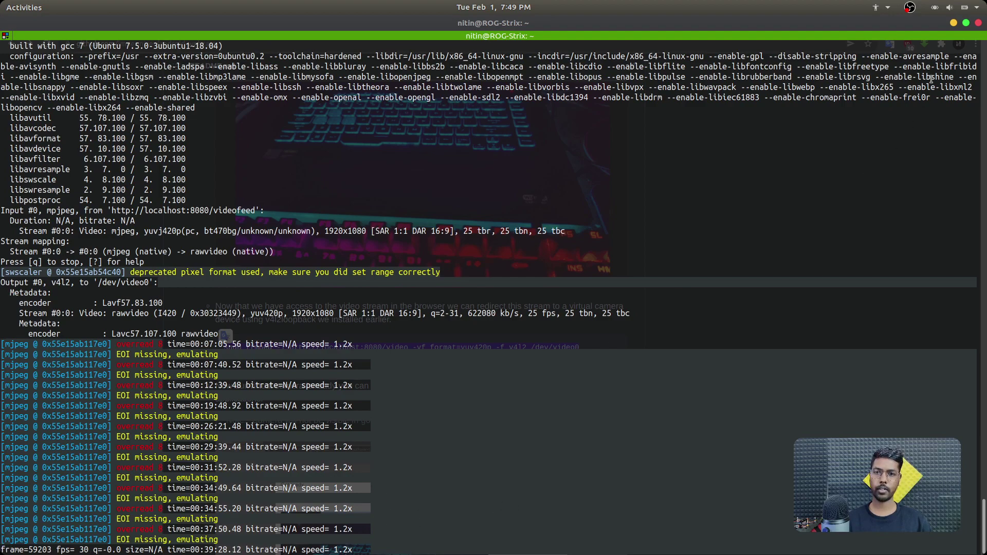
{"action": "left_click", "coordinate": [952, 22]}
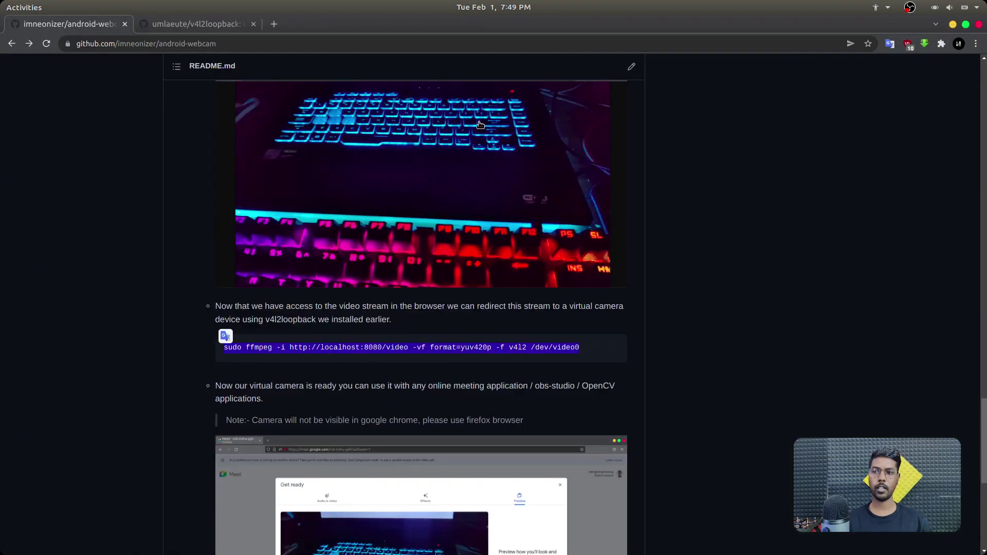
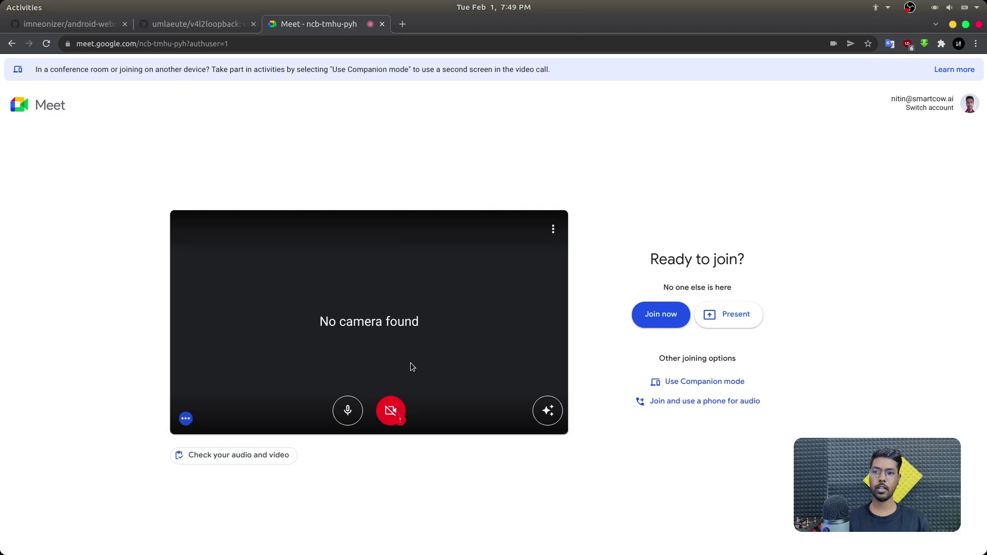
Step: Close the Google Meet tab that reports no camera found
{"action": "left_click", "coordinate": [382, 24]}
Step: Launch Firefox and open the Google Meet meeting lobby
{"action": "key", "text": "super"}
{"action": "type", "text": "firef"}
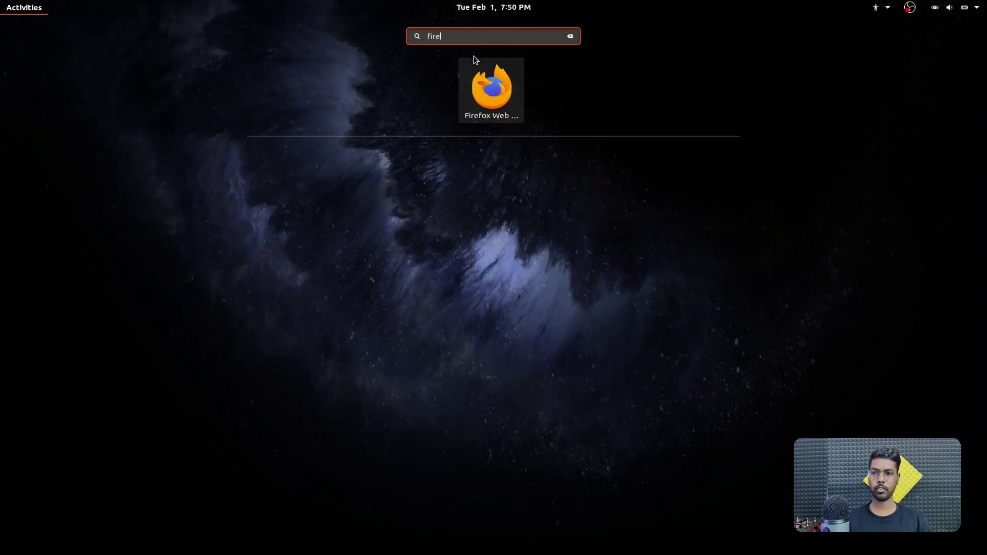
{"action": "key", "text": "Return"}
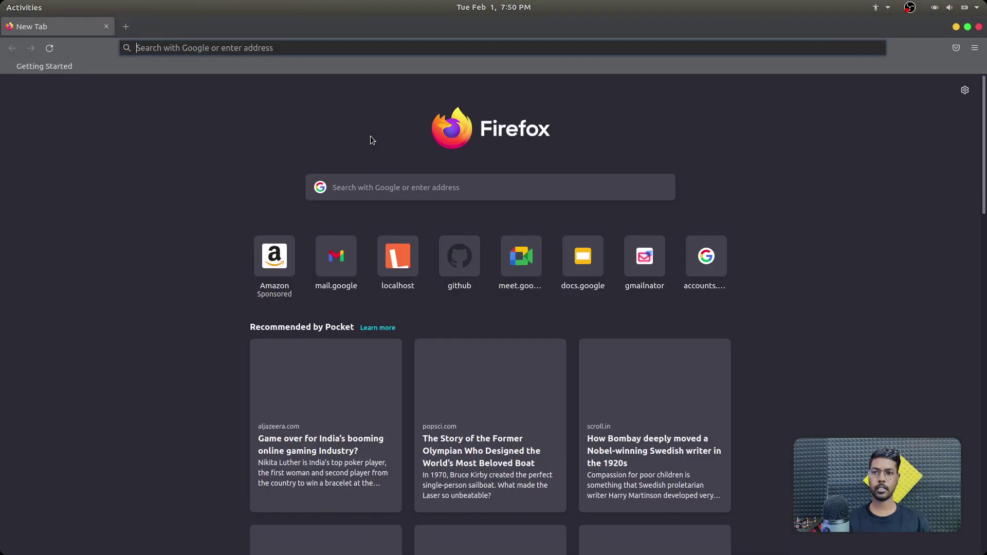
{"action": "left_click", "coordinate": [509, 271]}
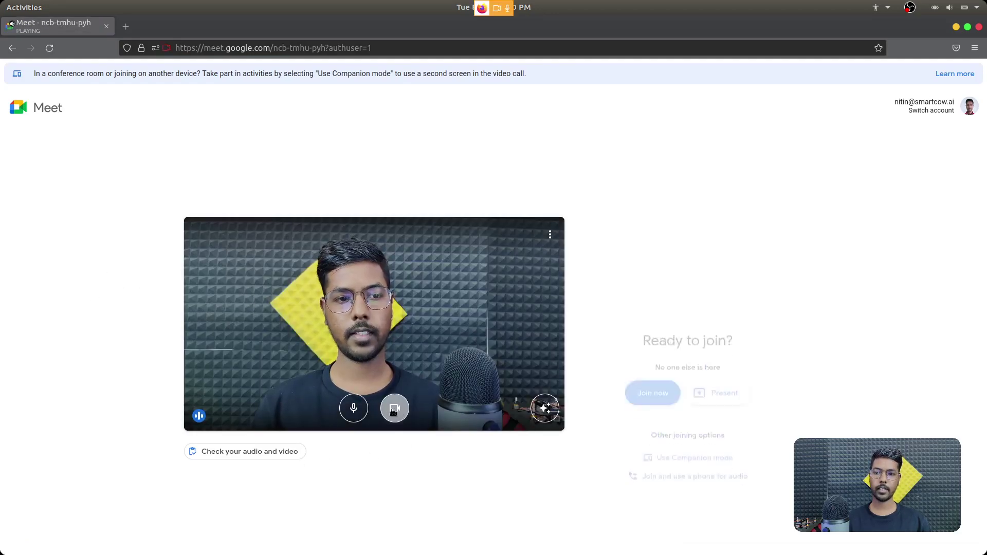
Step: Confirm the audio and video check lists the Dummy video device (0x0000) camera, then quit Firefox
{"action": "left_click", "coordinate": [259, 454]}
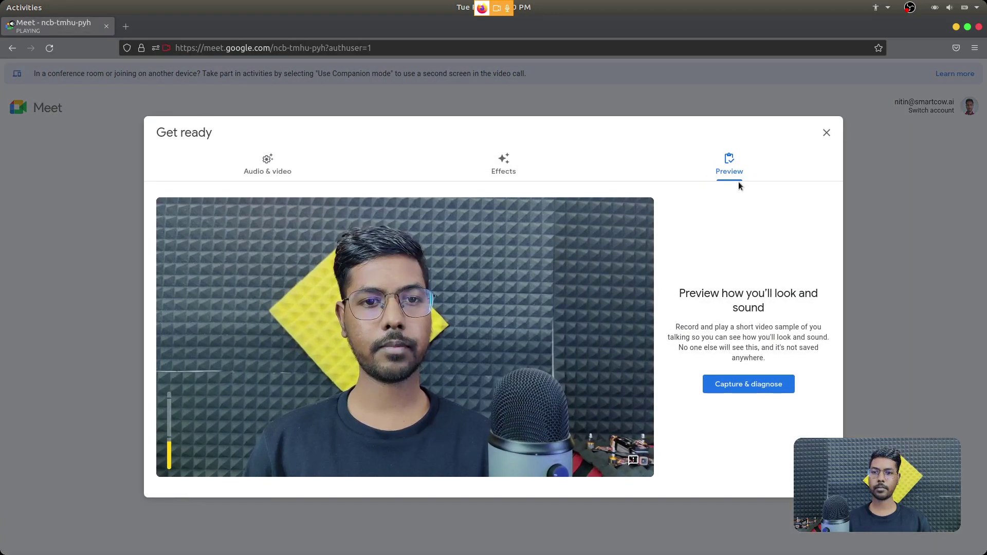
{"action": "left_click", "coordinate": [265, 166]}
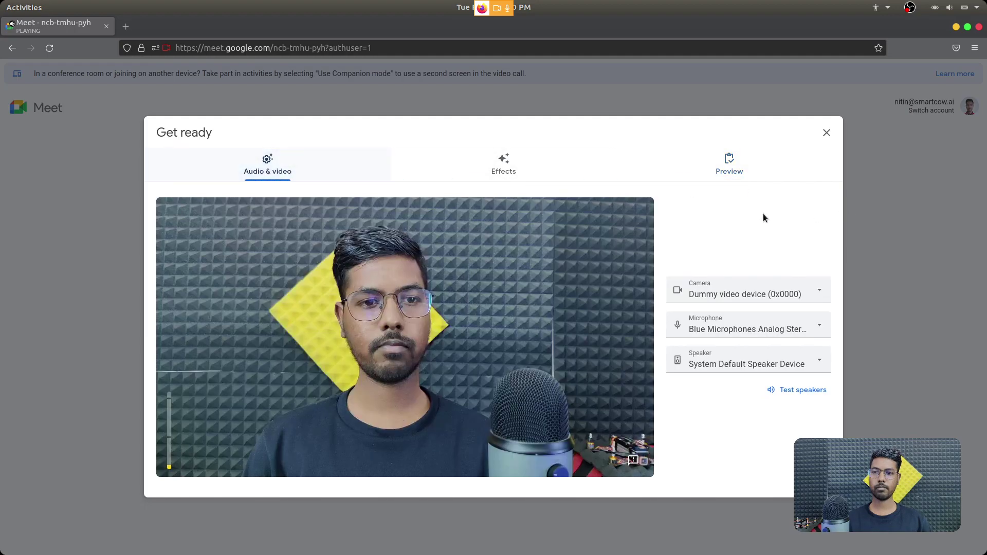
{"action": "left_click", "coordinate": [777, 290]}
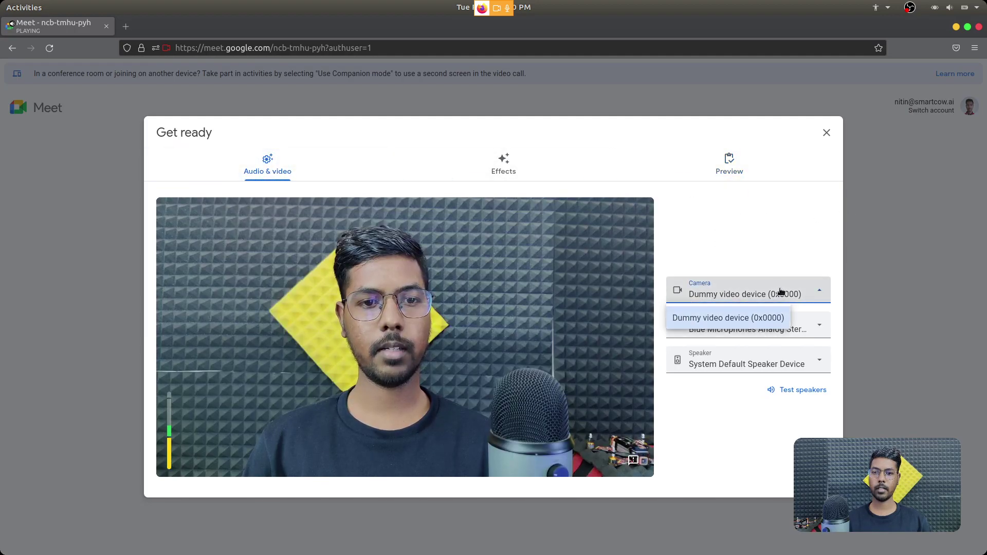
{"action": "left_click", "coordinate": [795, 329]}
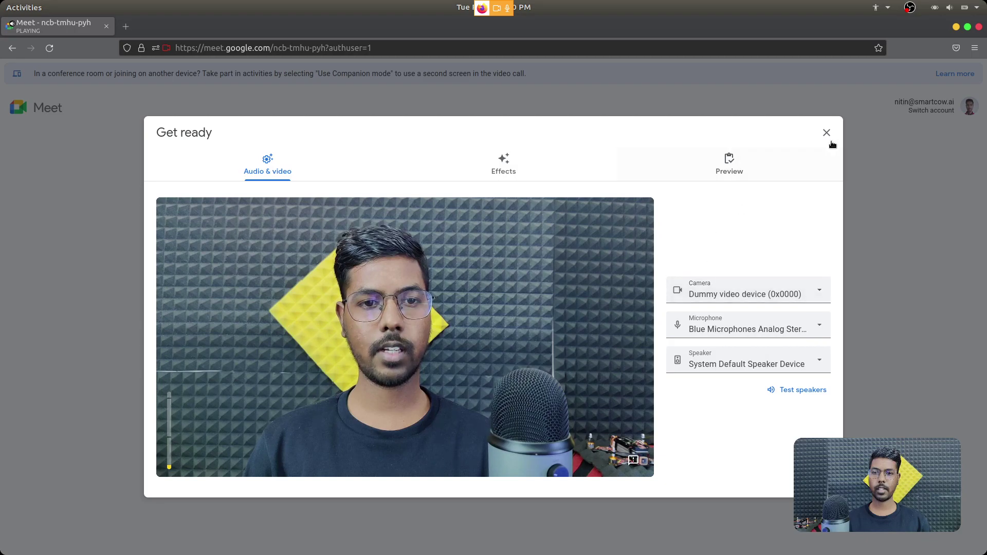
{"action": "left_click", "coordinate": [826, 134]}
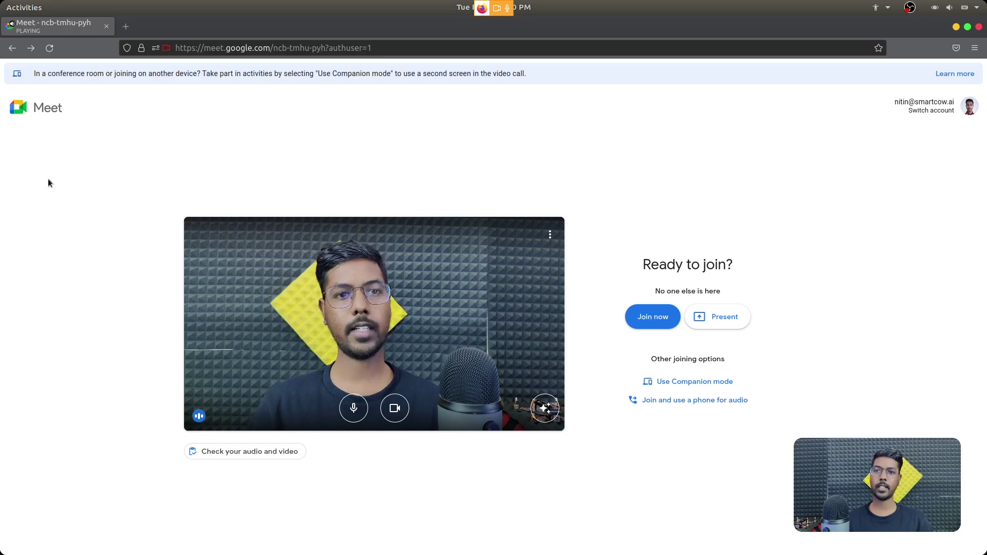
{"action": "left_click", "coordinate": [978, 26]}
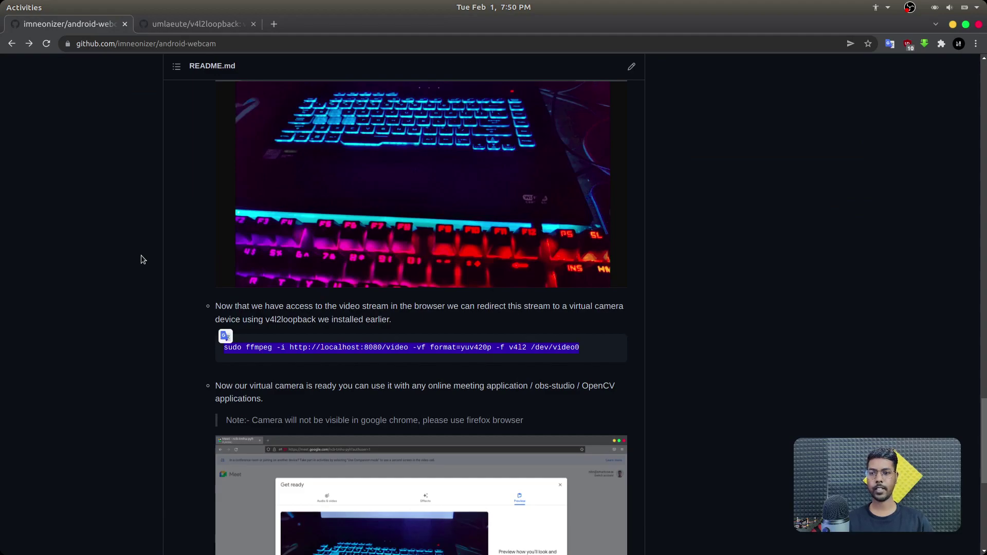
{"action": "left_click", "coordinate": [578, 347]}
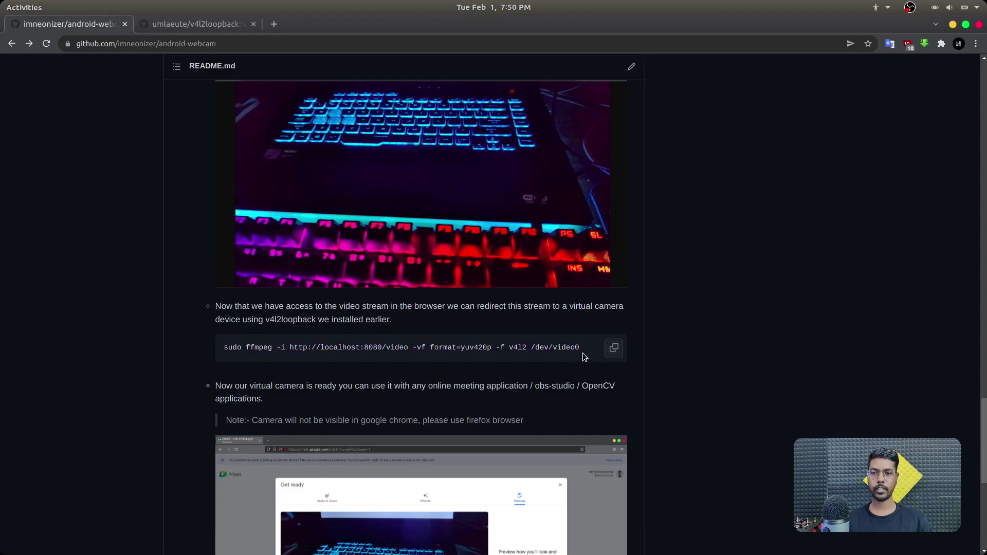
{"action": "left_click_drag", "start_coordinate": [580, 350], "coordinate": [531, 349]}
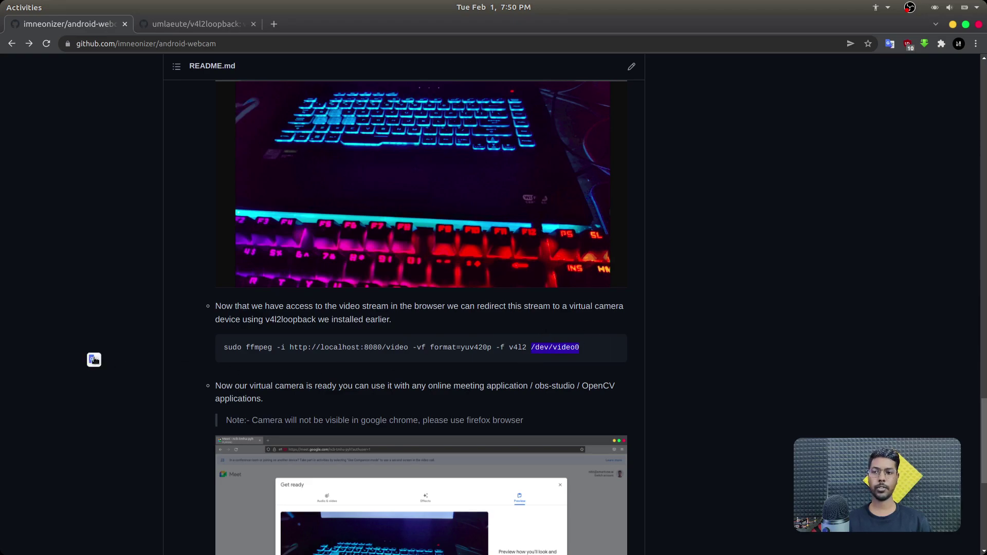
{"action": "left_click", "coordinate": [110, 294]}
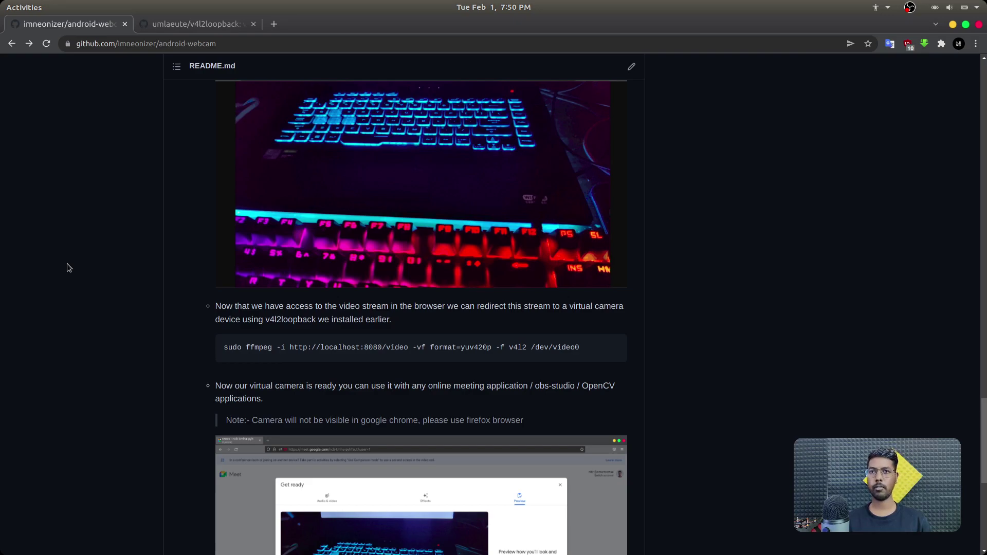
{"action": "scroll", "coordinate": [70, 283], "scroll_direction": "down", "scroll_amount": 5}
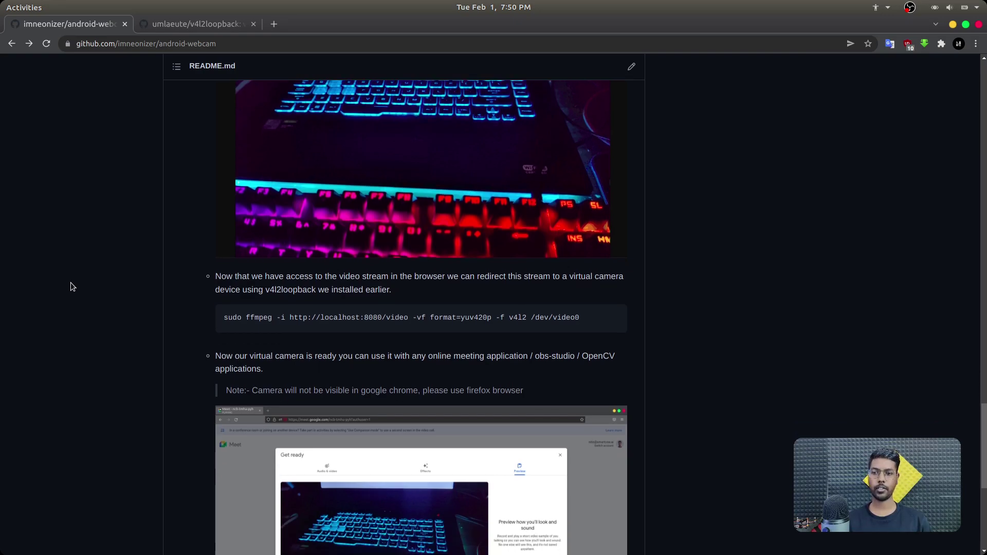
{"action": "scroll", "coordinate": [70, 286], "scroll_direction": "down", "scroll_amount": 8}
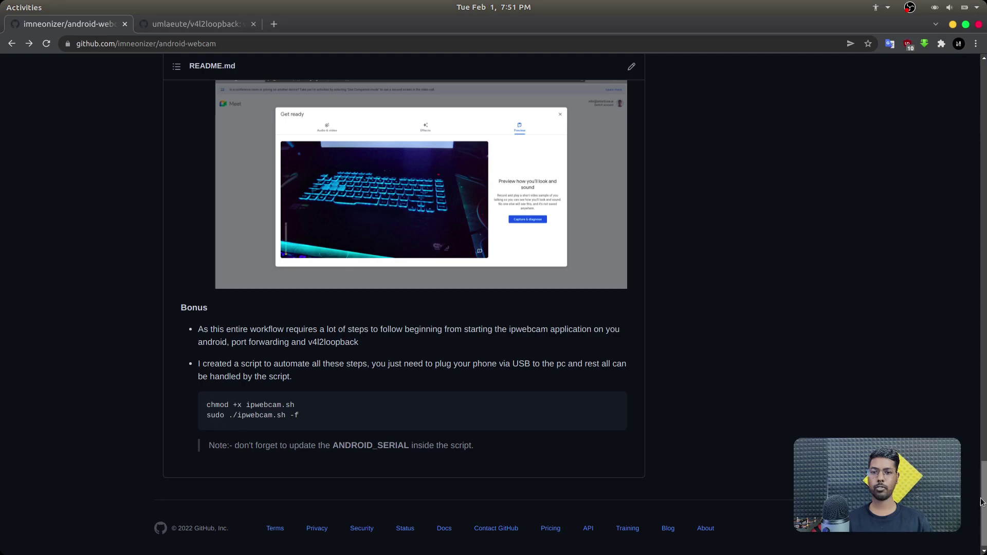
{"action": "left_click_drag", "start_coordinate": [980, 506], "coordinate": [980, 105]}
{"action": "scroll", "coordinate": [141, 323], "scroll_direction": "down", "scroll_amount": 6}
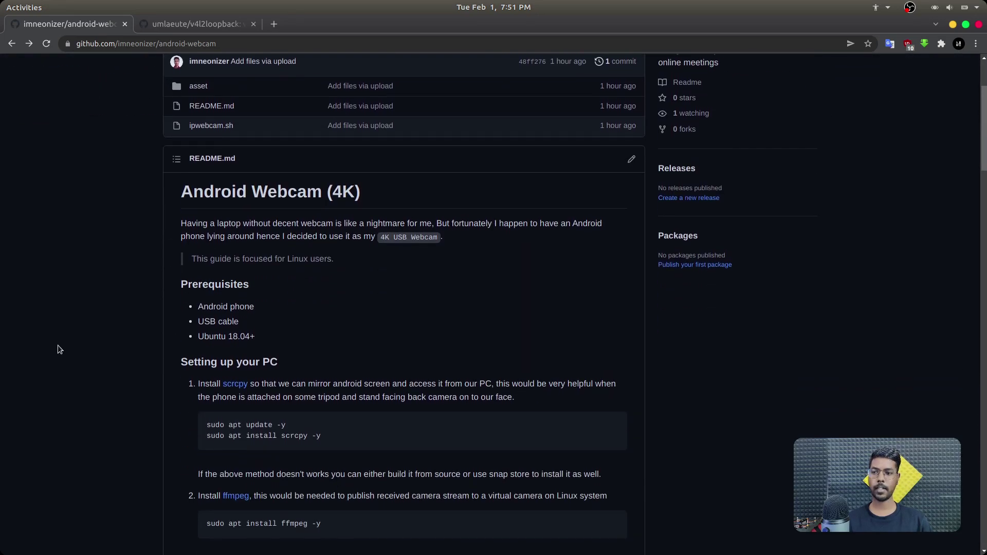
Step: Open the ipwebcam.sh script from the repository file list
{"action": "scroll", "coordinate": [74, 347], "scroll_direction": "up", "scroll_amount": 6}
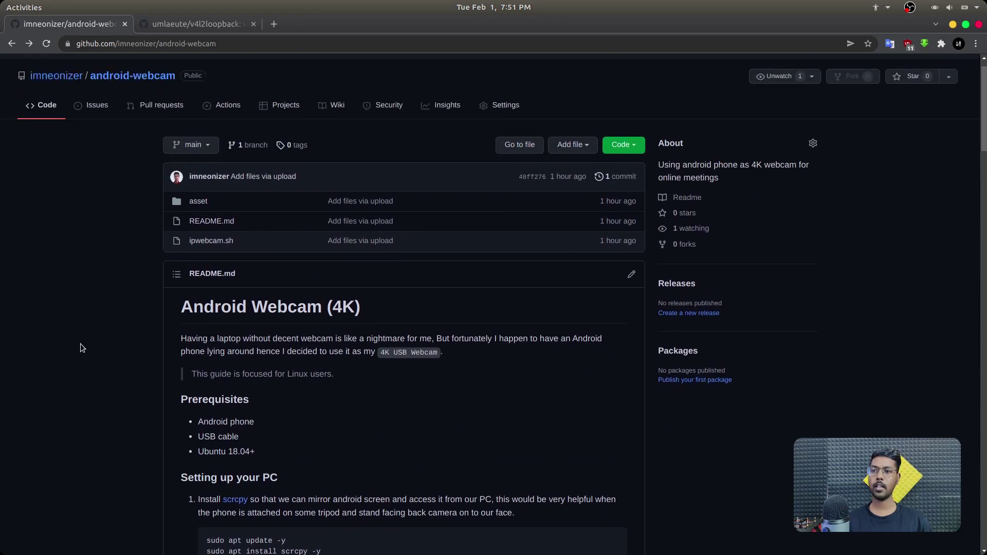
{"action": "left_click", "coordinate": [211, 242]}
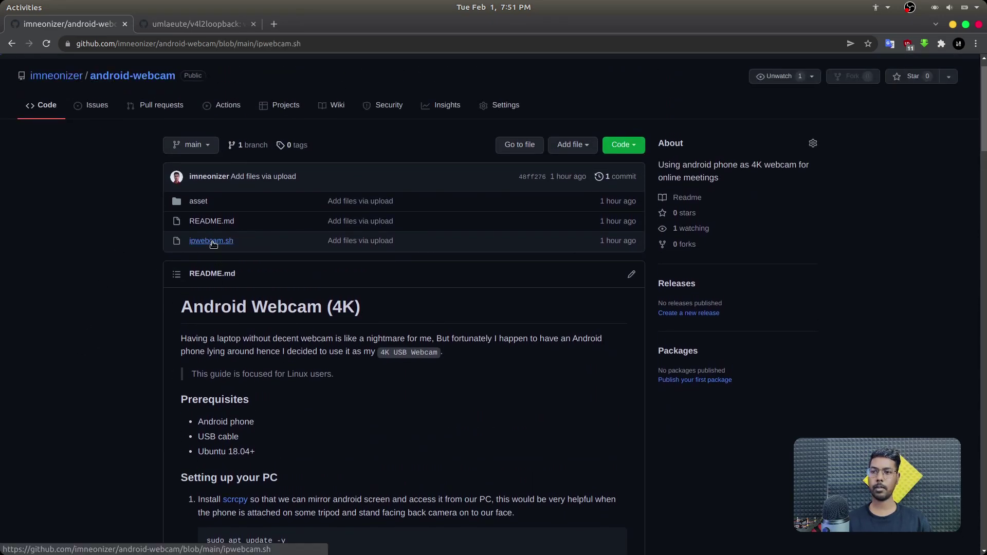
{"action": "scroll", "coordinate": [92, 263], "scroll_direction": "down", "scroll_amount": 3}
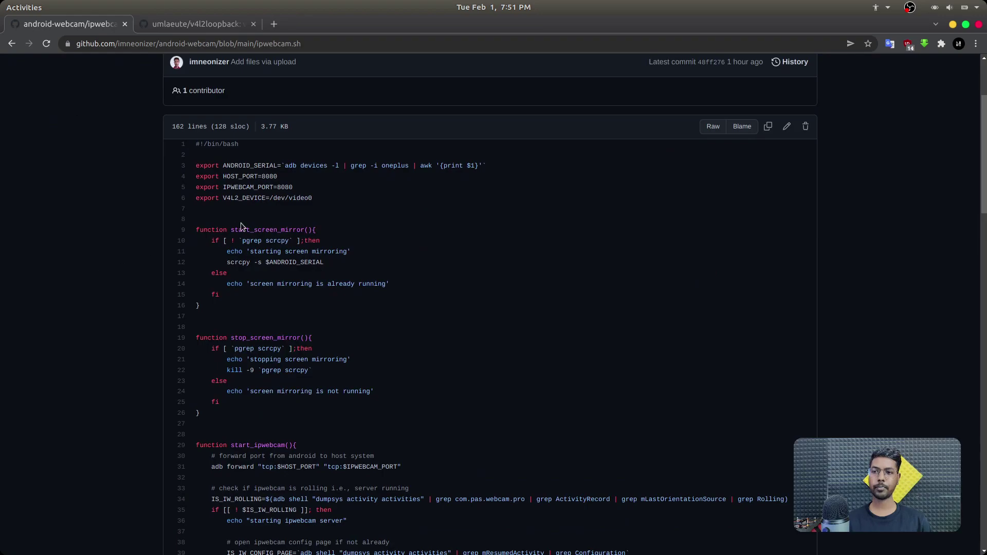
{"action": "scroll", "coordinate": [102, 238], "scroll_direction": "up", "scroll_amount": 1}
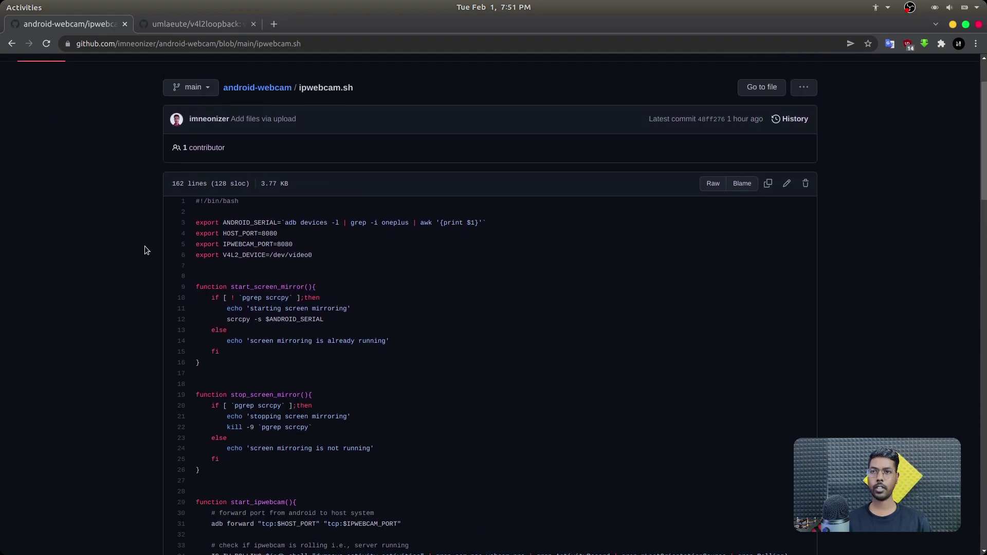
Step: Highlight ANDROID_SERIAL and its adb device lookup with the oneplus filter on line 3
{"action": "double_click", "coordinate": [246, 222]}
{"action": "left_click", "coordinate": [364, 259]}
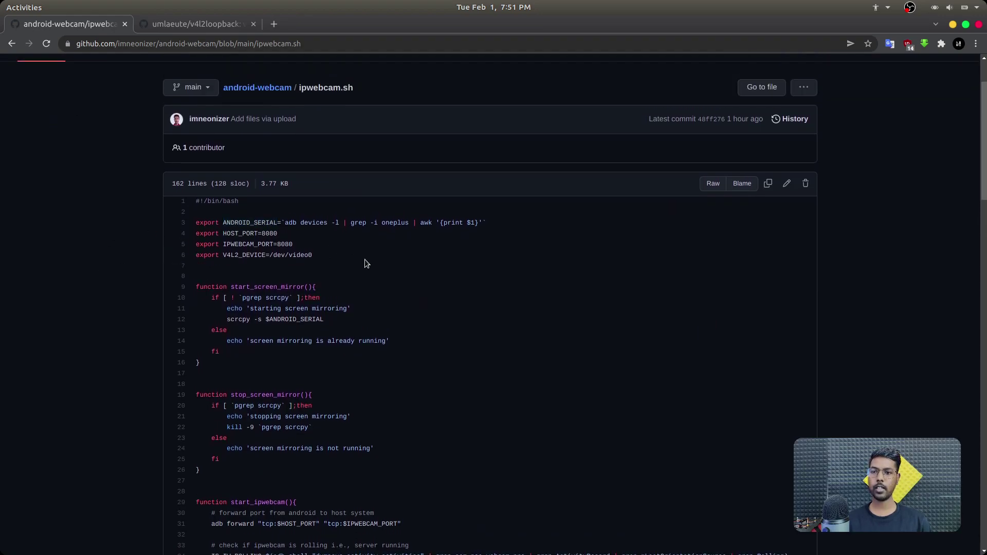
{"action": "scroll", "coordinate": [316, 293], "scroll_direction": "up", "scroll_amount": 1}
{"action": "scroll", "coordinate": [316, 293], "scroll_direction": "up", "scroll_amount": 1}
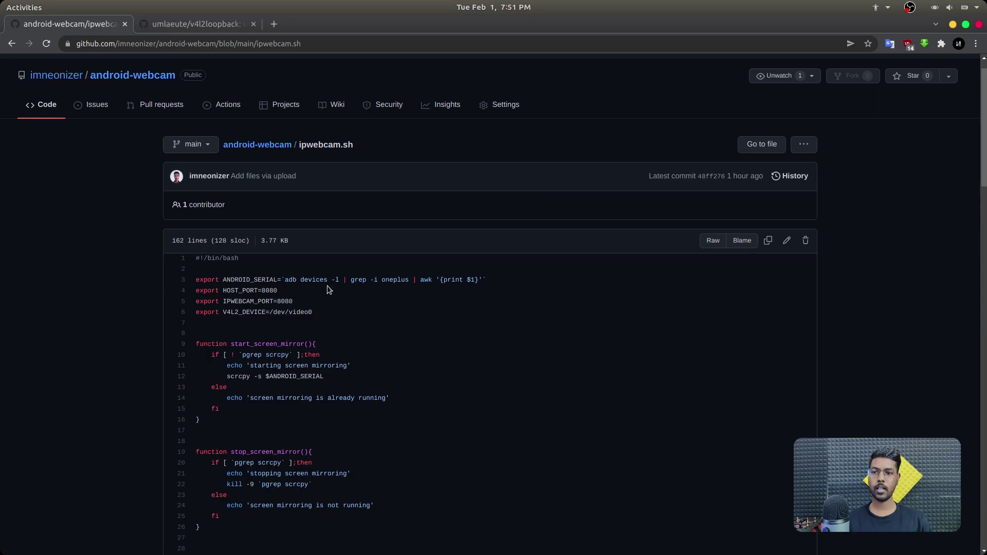
{"action": "left_click_drag", "start_coordinate": [285, 281], "coordinate": [482, 281]}
{"action": "left_click", "coordinate": [386, 311]}
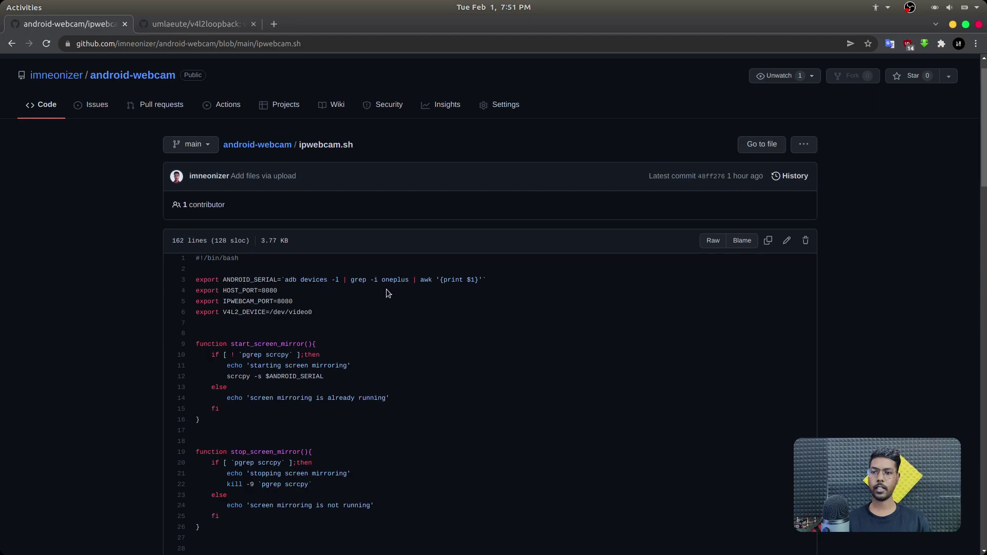
{"action": "double_click", "coordinate": [393, 281]}
{"action": "left_click", "coordinate": [396, 298]}
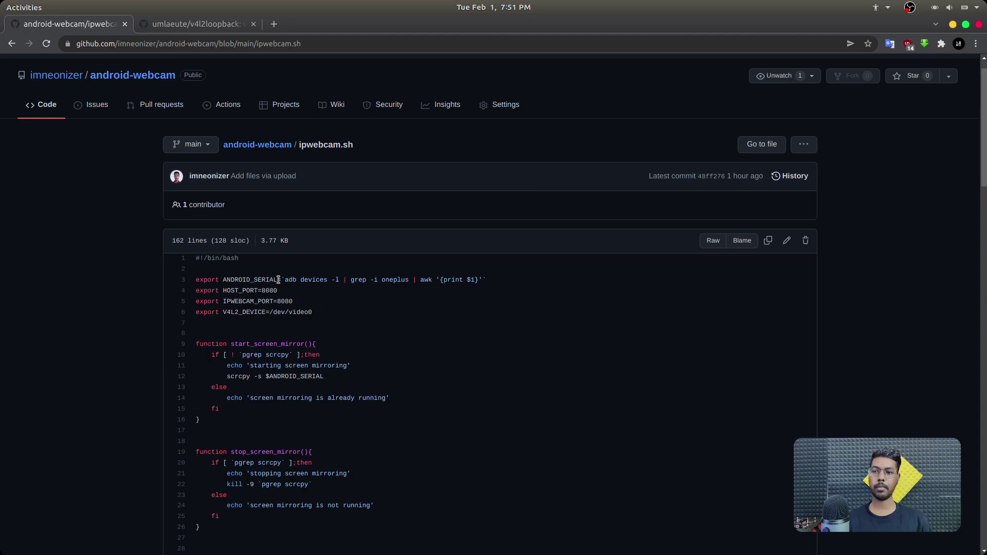
{"action": "left_click_drag", "start_coordinate": [282, 284], "coordinate": [495, 282]}
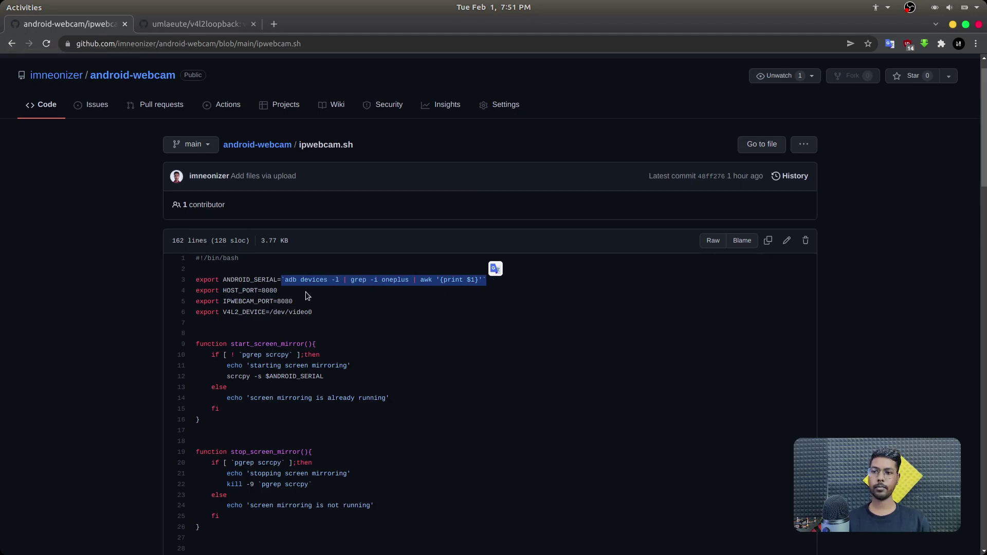
Step: Highlight the port 8080 and V4L2_DEVICE /dev/video0 exports on lines 4–6
{"action": "left_click_drag", "start_coordinate": [320, 312], "coordinate": [166, 292]}
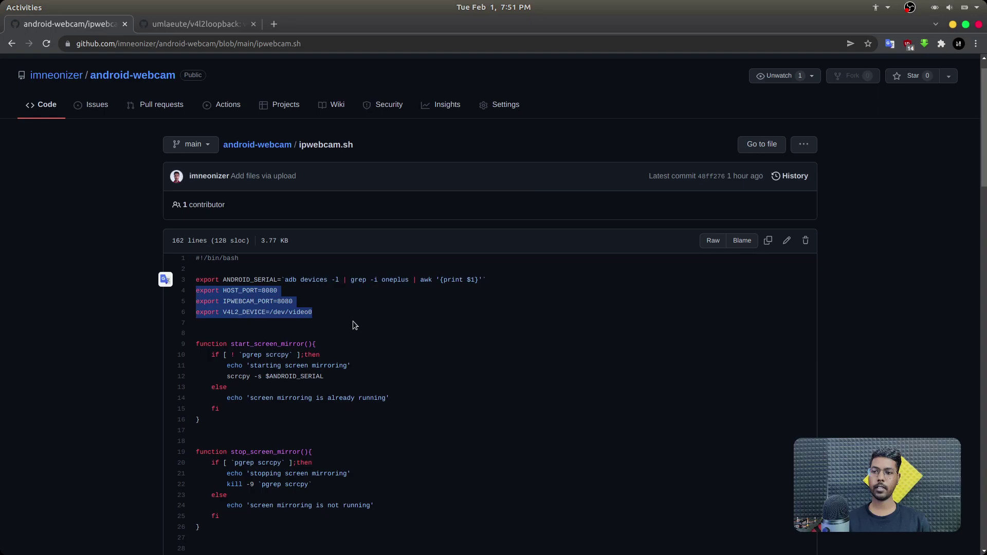
{"action": "left_click", "coordinate": [366, 311]}
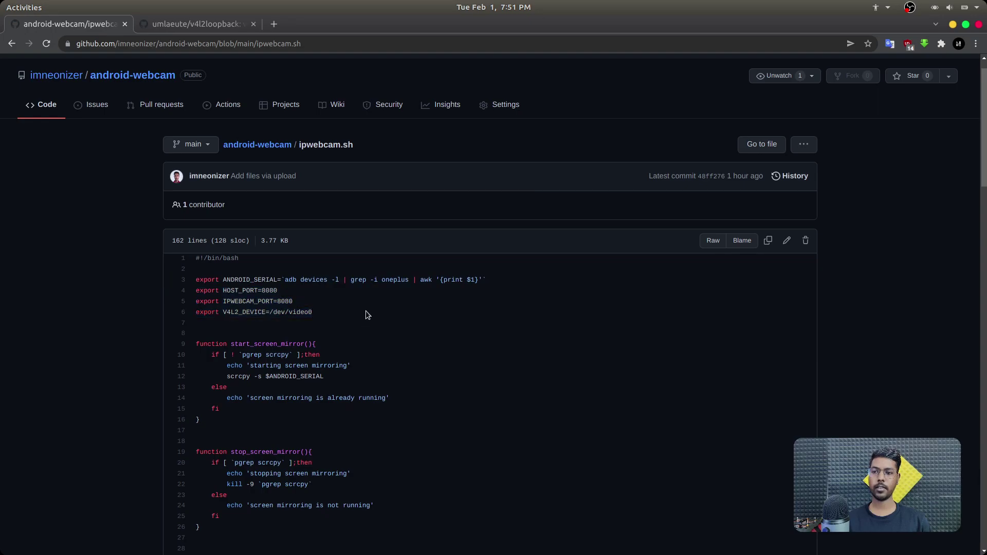
{"action": "double_click", "coordinate": [252, 312]}
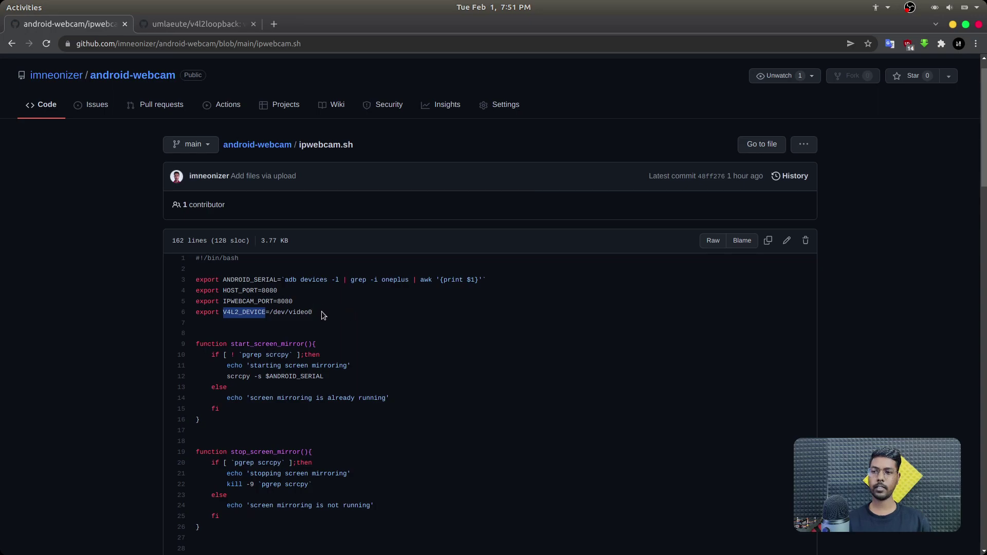
{"action": "left_click_drag", "start_coordinate": [322, 312], "coordinate": [270, 312]}
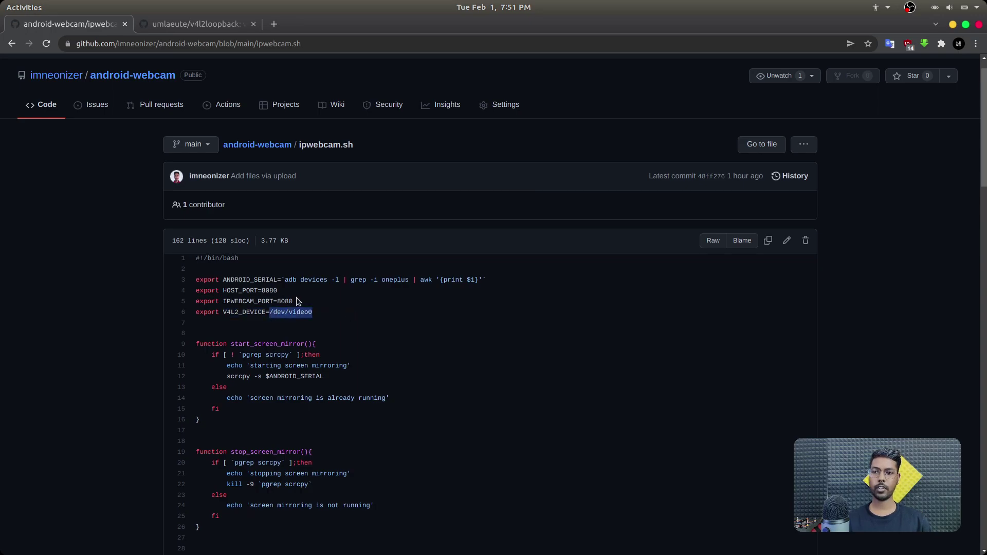
{"action": "double_click", "coordinate": [284, 301]}
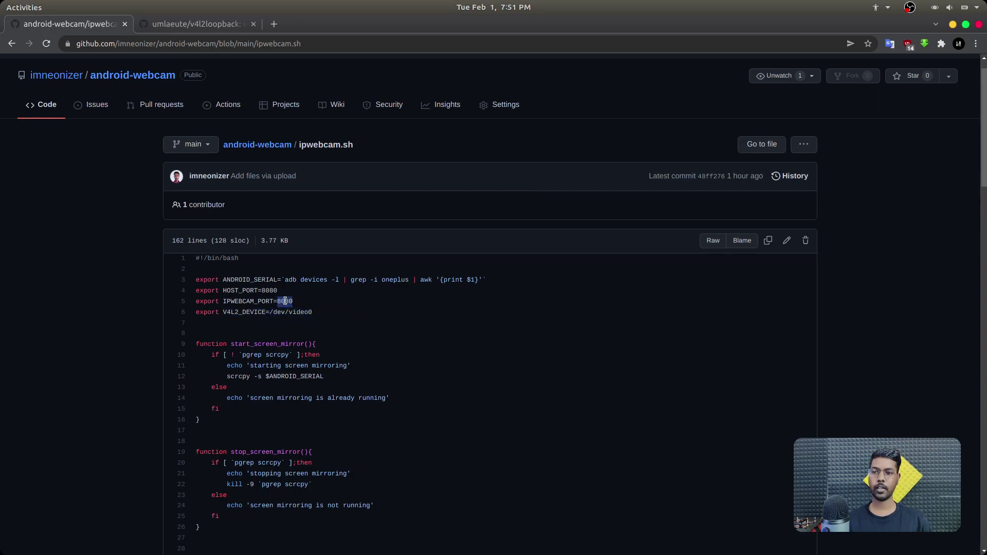
Step: Return to the README's v4l2loopback install step and open a terminal
{"action": "left_click", "coordinate": [12, 43]}
{"action": "scroll", "coordinate": [64, 371], "scroll_direction": "down", "scroll_amount": 6}
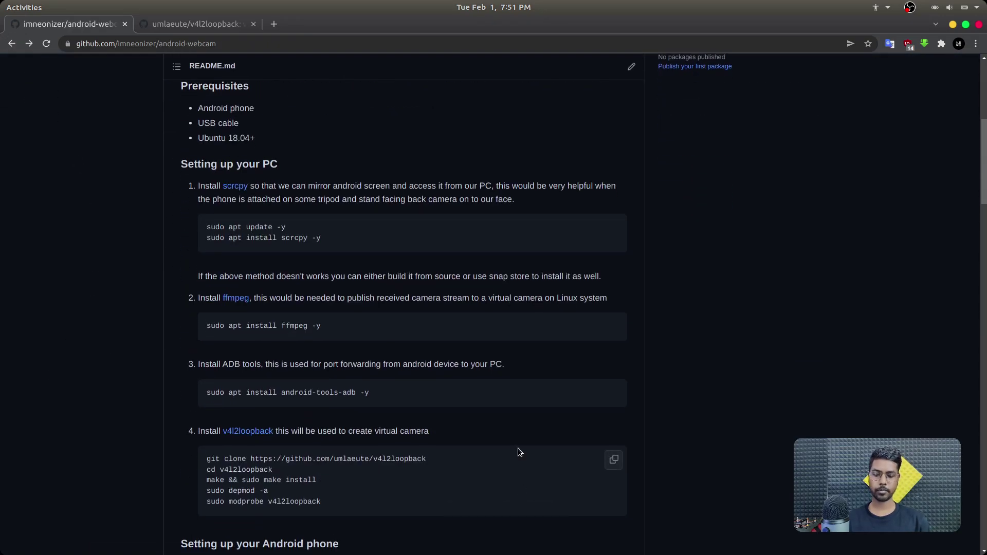
{"action": "key", "text": "ctrl+alt+t"}
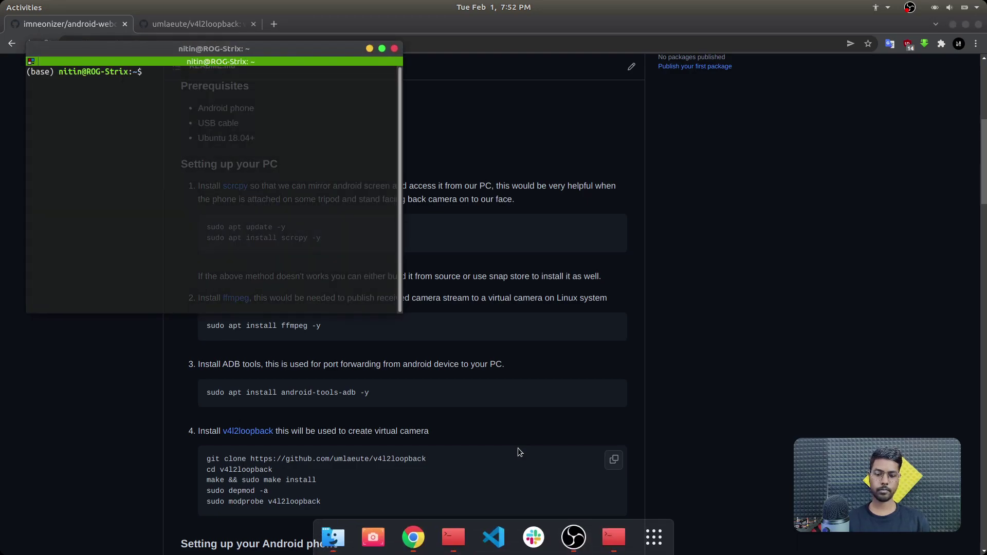
Step: Run ipwebcam with the sudo password to print its usage, then move the terminal aside
{"action": "type", "text": "ipwebcam"}
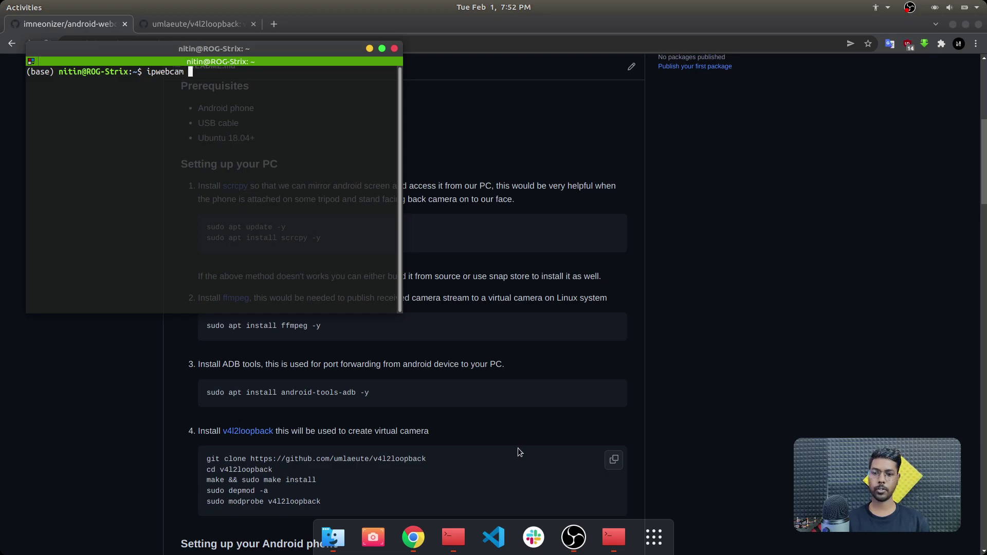
{"action": "key", "text": "ctrl+c"}
{"action": "type", "text": "./"}
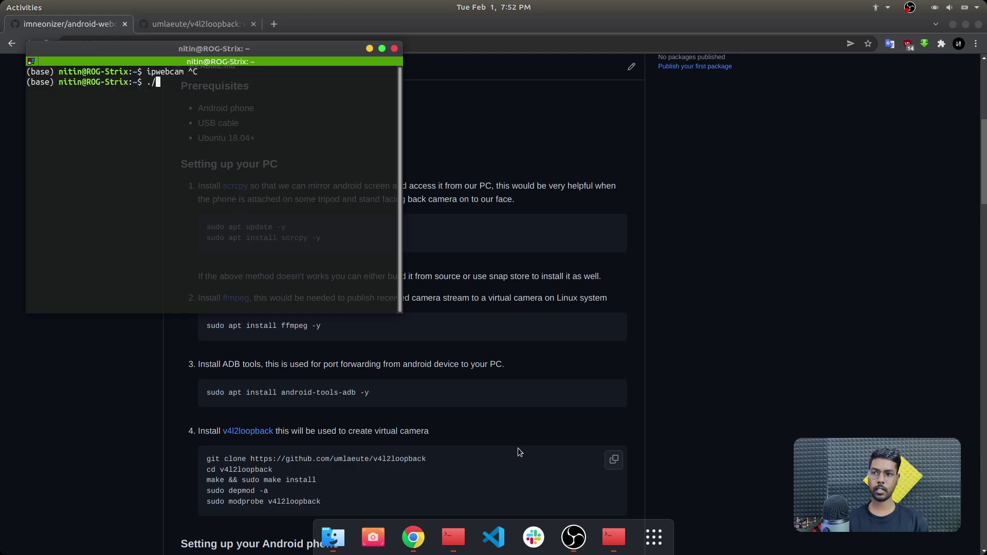
{"action": "type", "text": "ipwebcam"}
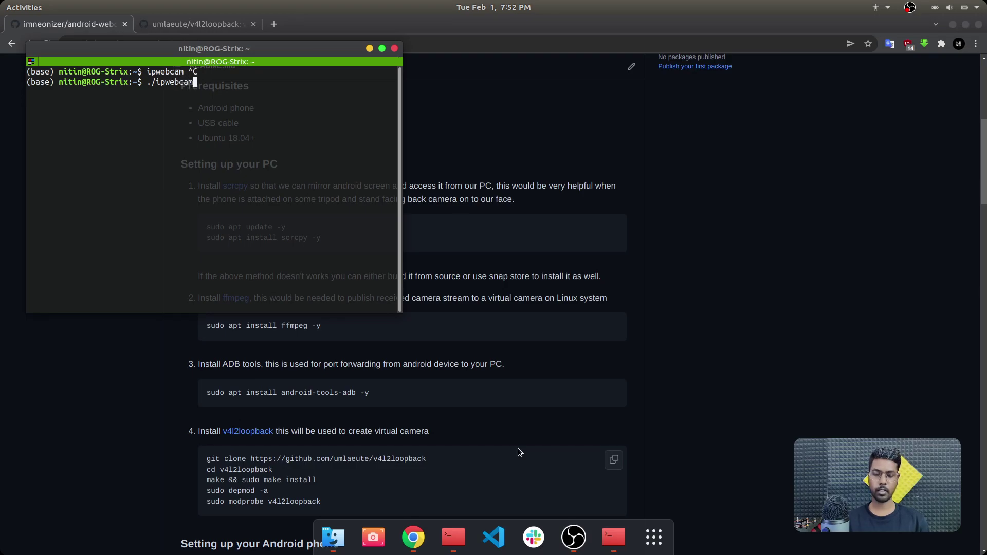
{"action": "type", "text": ".s"}
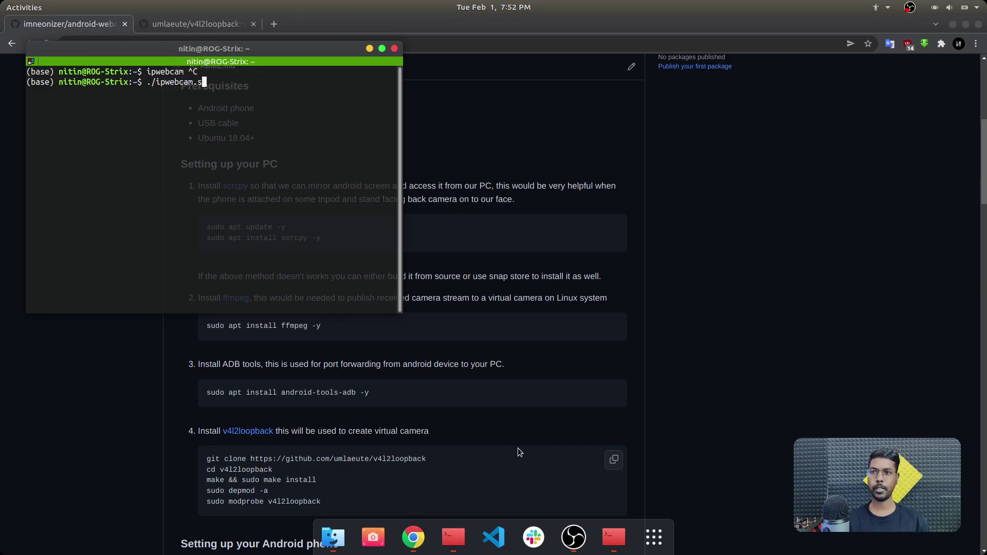
{"action": "key", "text": "BackSpace"}
{"action": "key", "text": "BackSpace"}
{"action": "key", "text": "BackSpace"}
{"action": "key", "text": "BackSpace"}
{"action": "key", "text": "BackSpace"}
{"action": "key", "text": "BackSpace"}
{"action": "key", "text": "BackSpace"}
{"action": "key", "text": "BackSpace"}
{"action": "key", "text": "BackSpace"}
{"action": "key", "text": "BackSpace"}
{"action": "key", "text": "BackSpace"}
{"action": "key", "text": "BackSpace"}
{"action": "key", "text": "ctrl+l"}
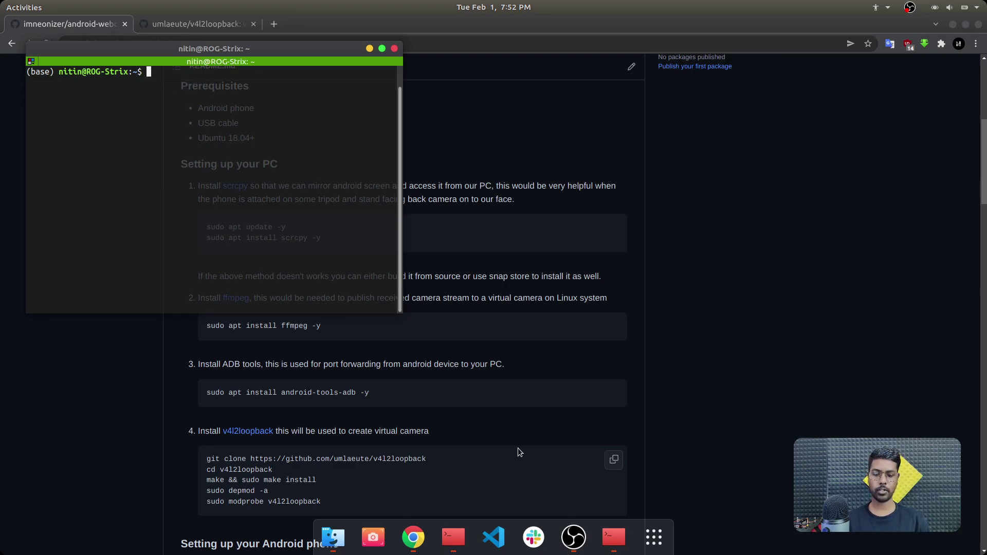
{"action": "type", "text": "ipwebcam 0-"}
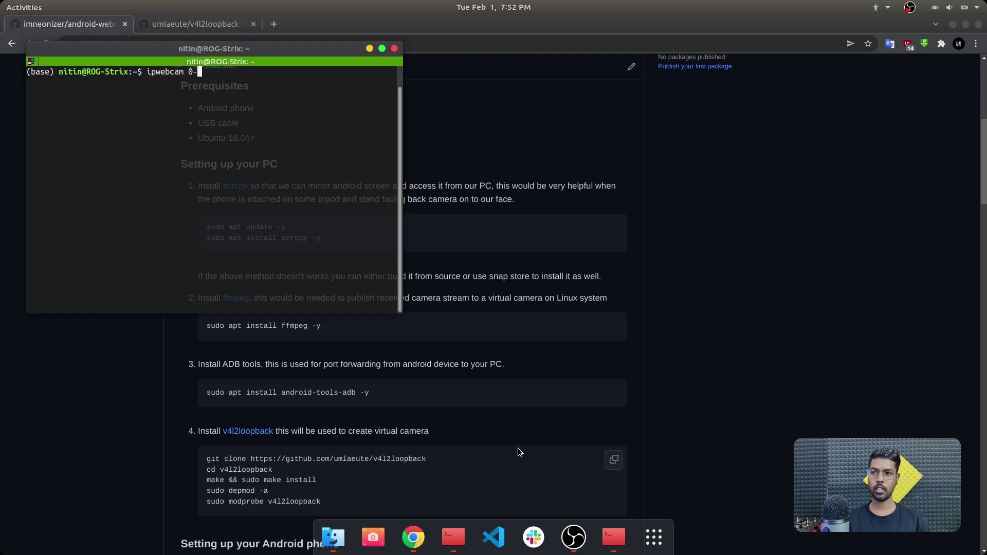
{"action": "key", "text": "Return"}
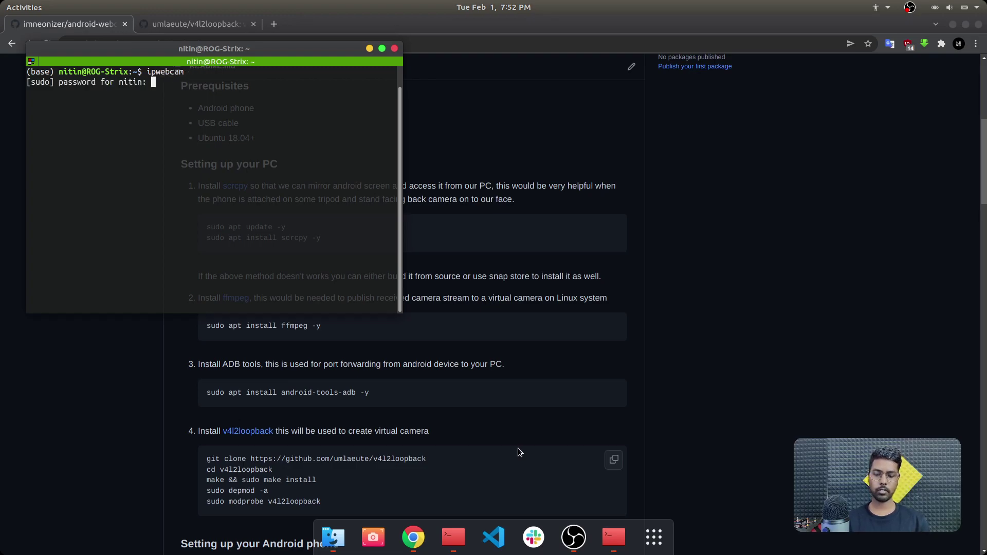
{"action": "key", "text": "Return"}
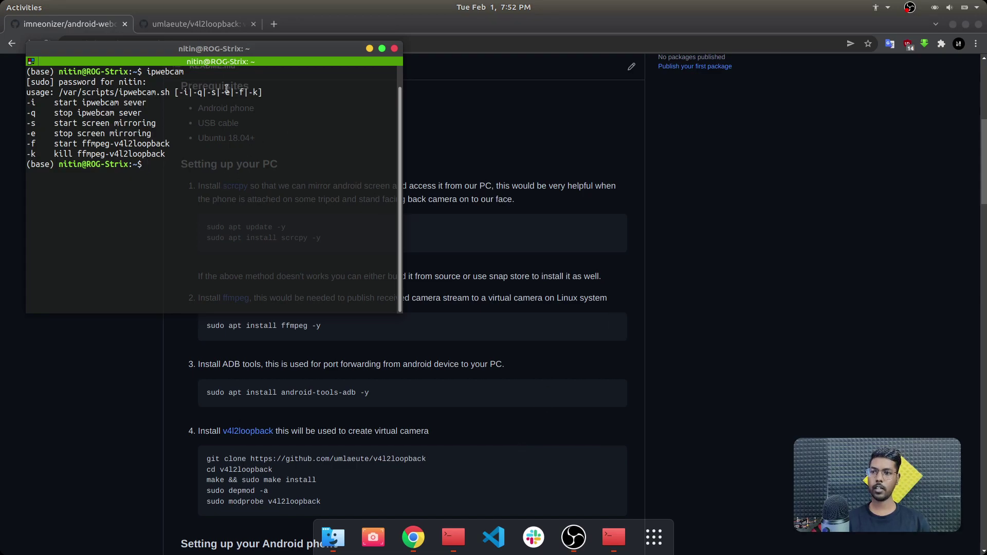
{"action": "left_click_drag", "start_coordinate": [302, 142], "coordinate": [501, 189]}
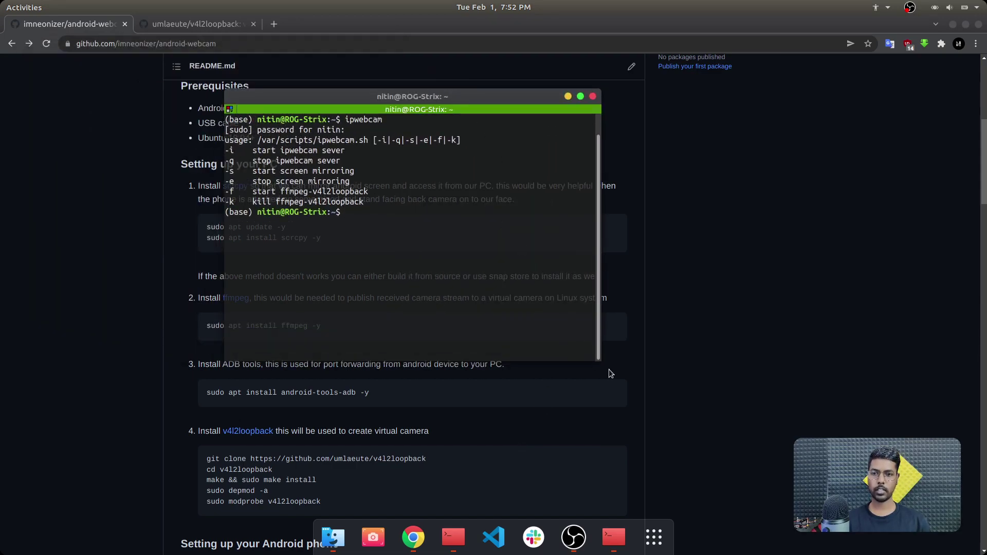
Step: Enlarge the terminal and its text, then highlight the start ffmpeg-v4l2loopback option
{"action": "left_click_drag", "start_coordinate": [599, 361], "coordinate": [764, 450]}
{"action": "key", "text": "ctrl+plus"}
{"action": "key", "text": "ctrl+plus"}
{"action": "key", "text": "ctrl+plus"}
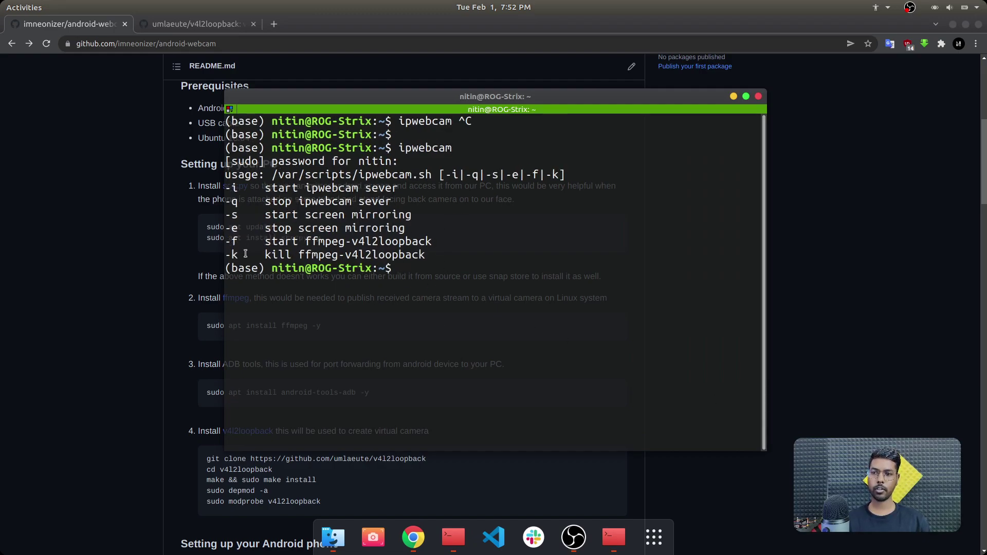
{"action": "left_click_drag", "start_coordinate": [267, 243], "coordinate": [432, 242]}
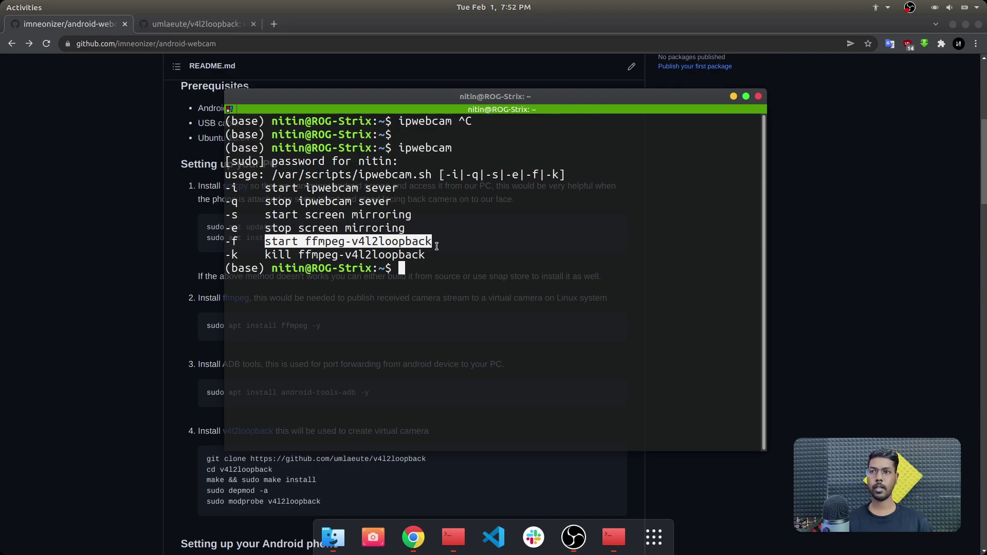
{"action": "scroll", "coordinate": [104, 372], "scroll_direction": "down", "scroll_amount": 8}
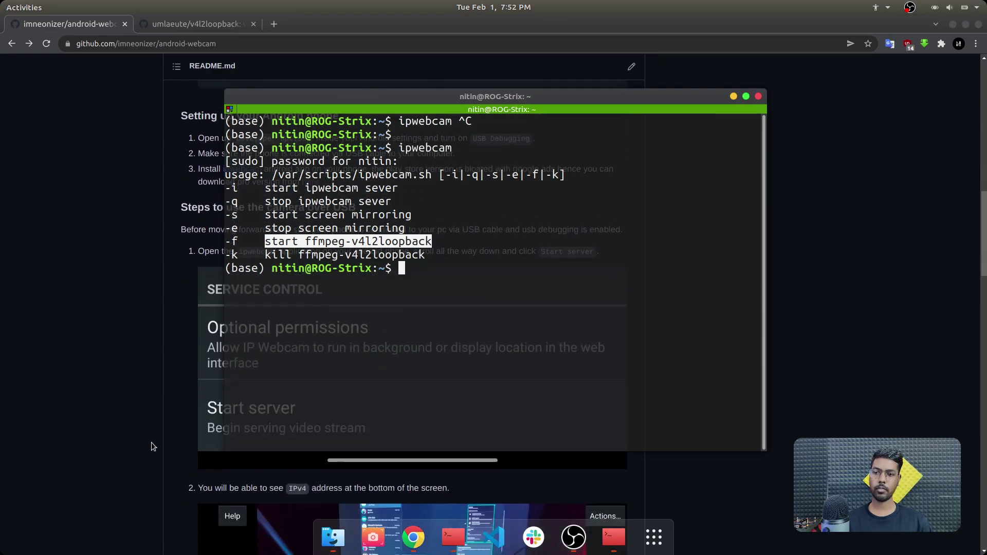
{"action": "scroll", "coordinate": [158, 449], "scroll_direction": "up", "scroll_amount": 1}
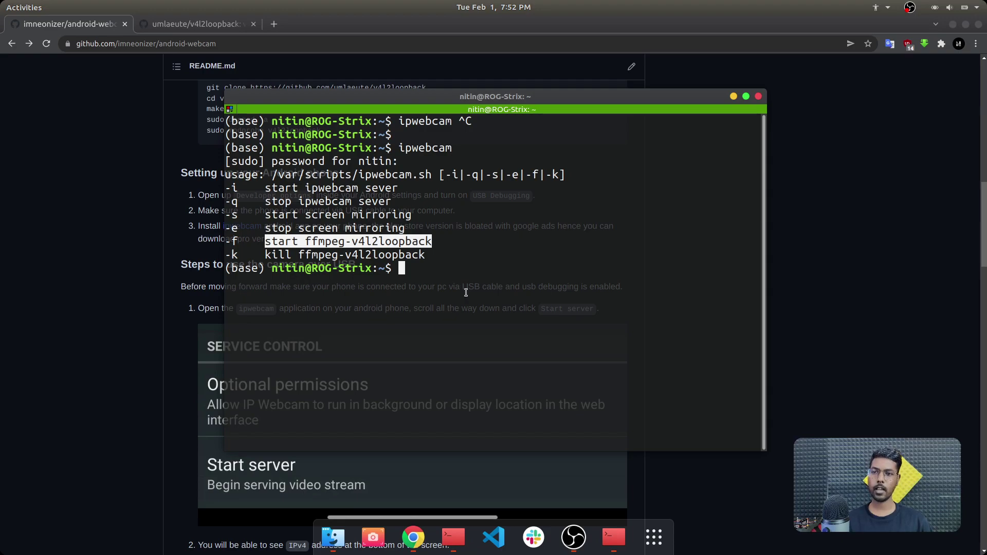
{"action": "scroll", "coordinate": [128, 342], "scroll_direction": "down", "scroll_amount": 7}
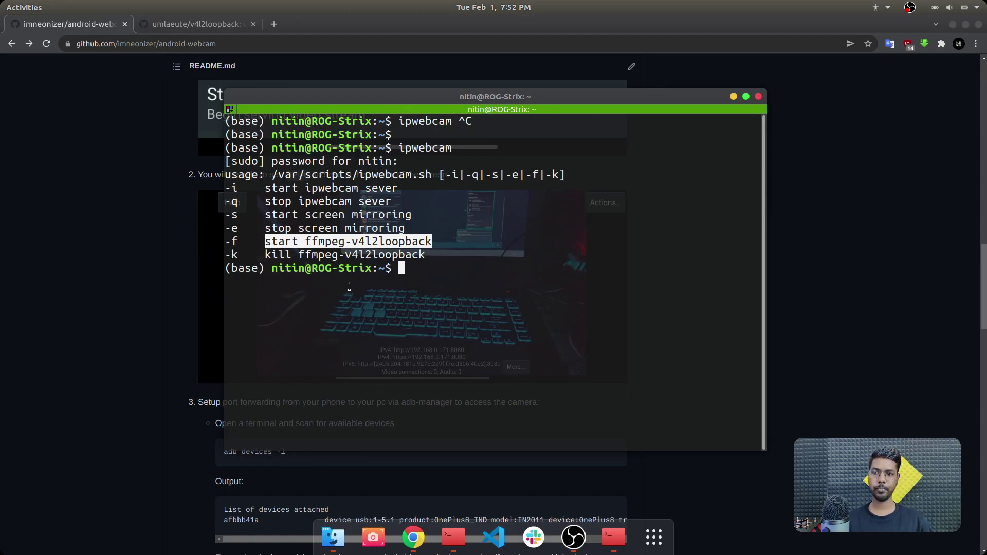
{"action": "left_click", "coordinate": [412, 243]}
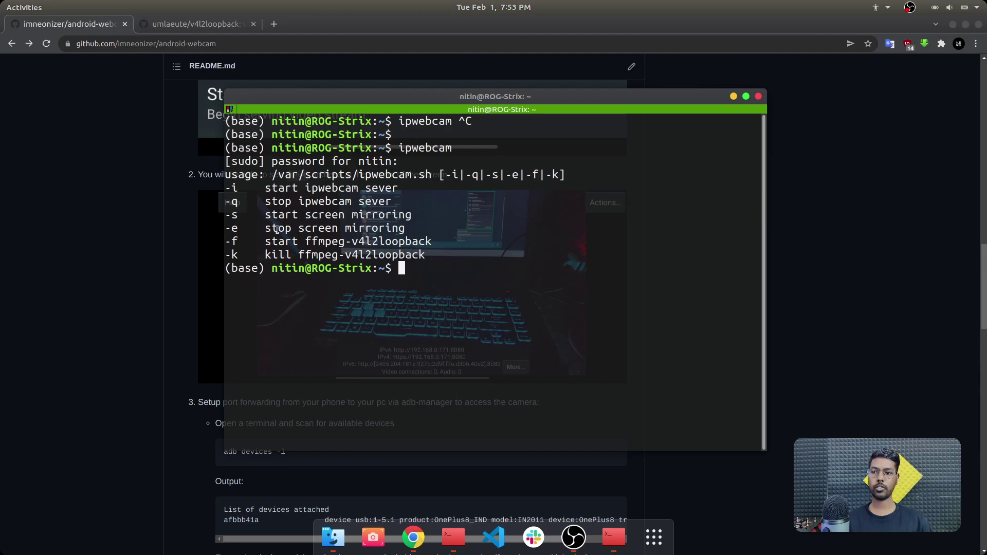
Step: Highlight the -q, -s and -e option lines and the start screen mirroring option
{"action": "left_click_drag", "start_coordinate": [413, 231], "coordinate": [203, 195]}
{"action": "left_click", "coordinate": [203, 191]}
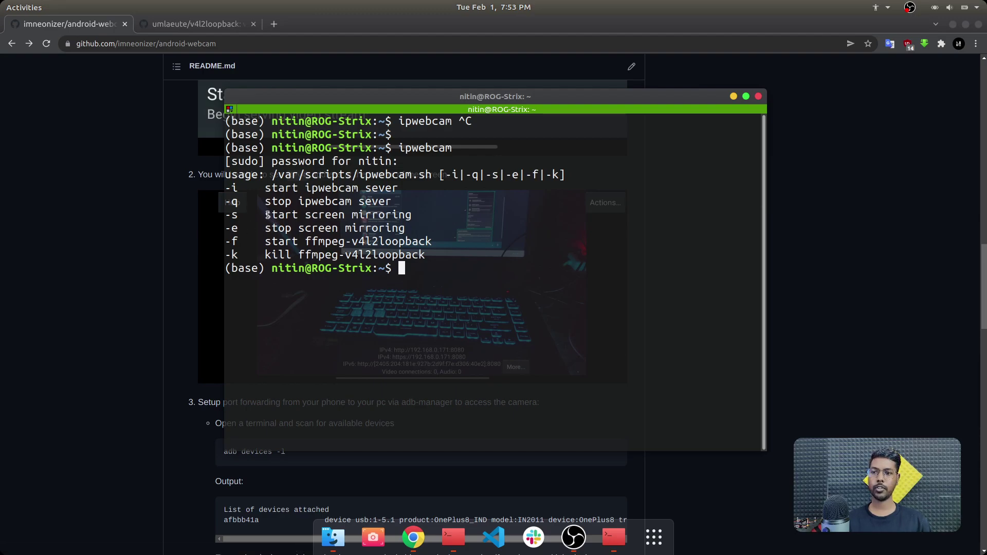
{"action": "left_click_drag", "start_coordinate": [265, 214], "coordinate": [411, 215]}
{"action": "left_click", "coordinate": [506, 247]}
Step: Run 'ipwebcam -s' to mirror the phone screen, then close the scrcpy window
{"action": "key", "text": "Up"}
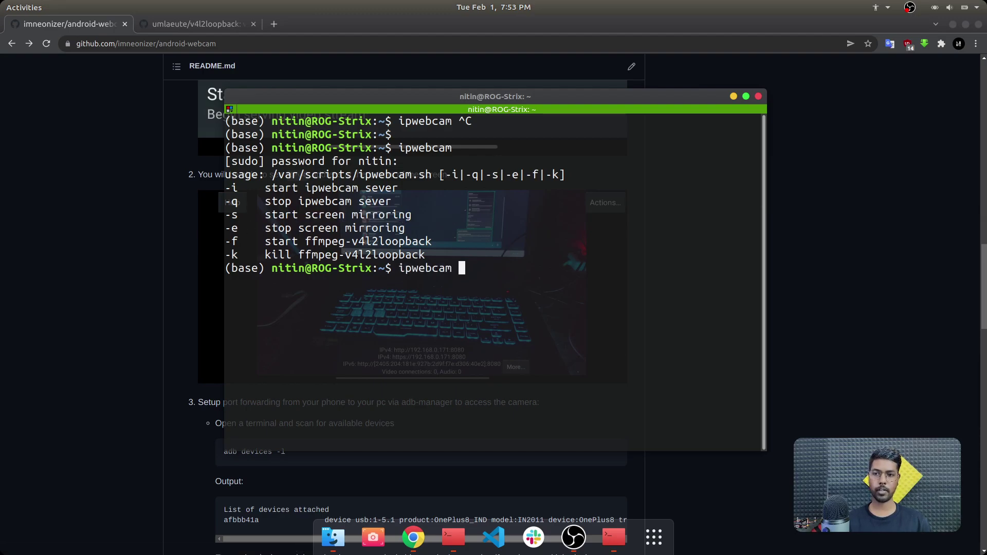
{"action": "type", "text": "-s"}
{"action": "key", "text": "Return"}
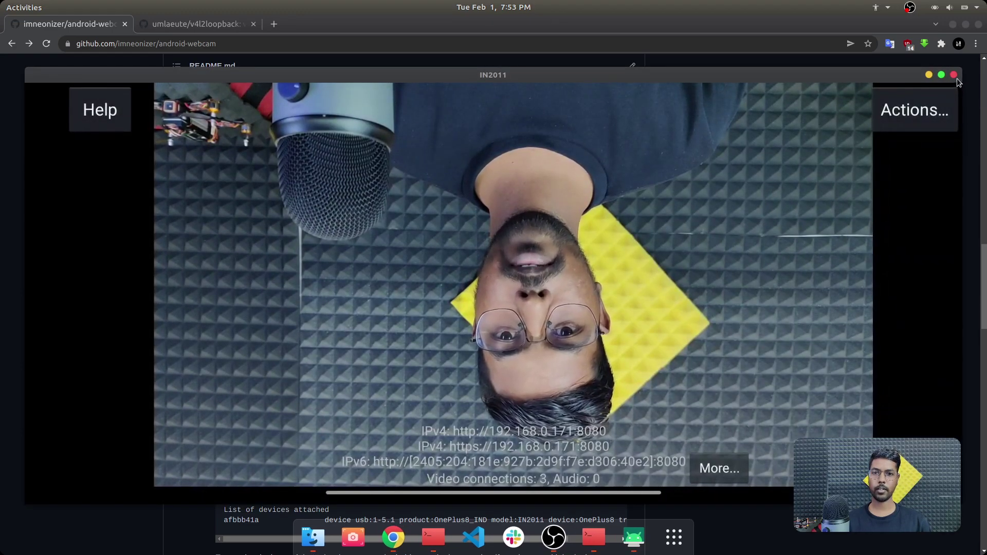
{"action": "left_click", "coordinate": [953, 75]}
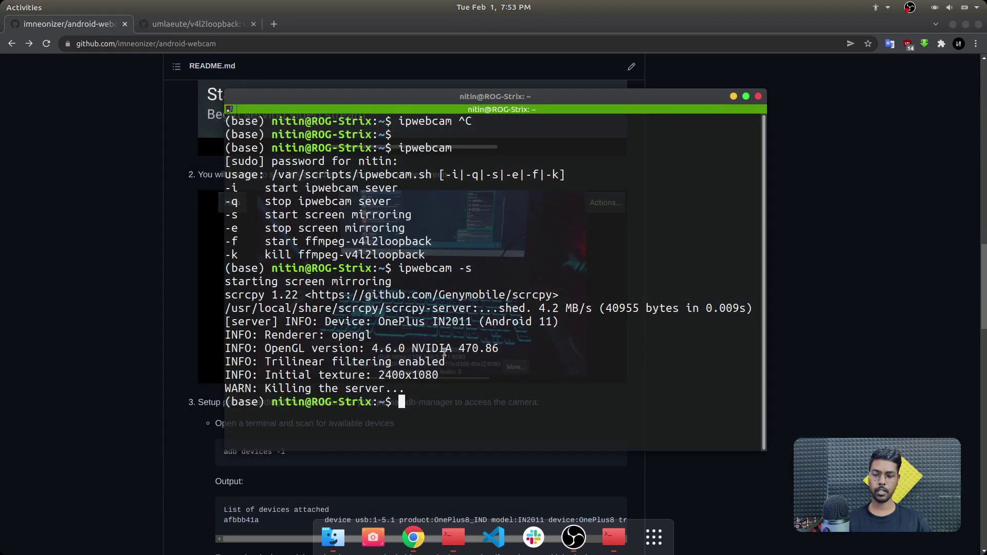
Step: Clear the terminal, rerun plain 'ipwebcam', and switch back to the browser
{"action": "key", "text": "ctrl+l"}
{"action": "key", "text": "Up"}
{"action": "key", "text": "BackSpace"}
{"action": "key", "text": "BackSpace"}
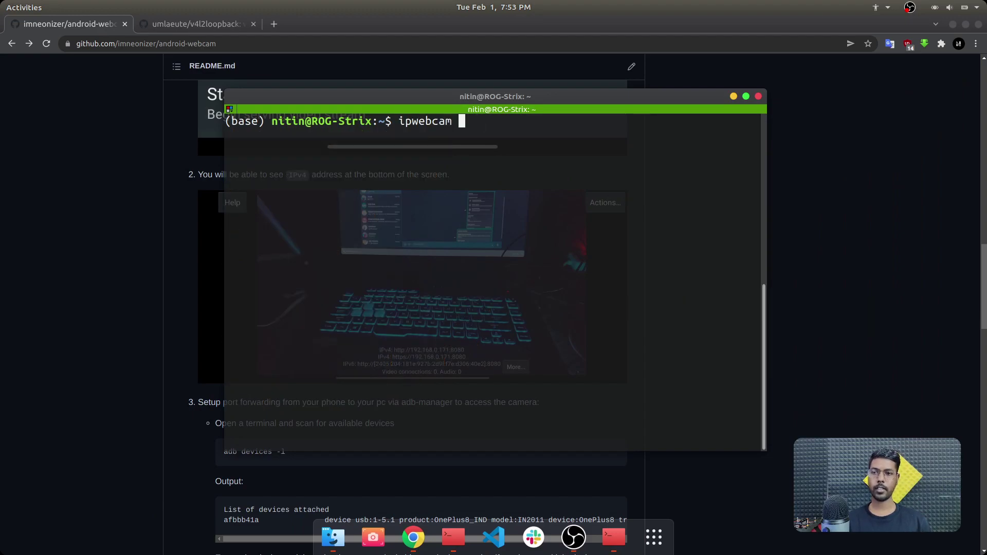
{"action": "key", "text": "Return"}
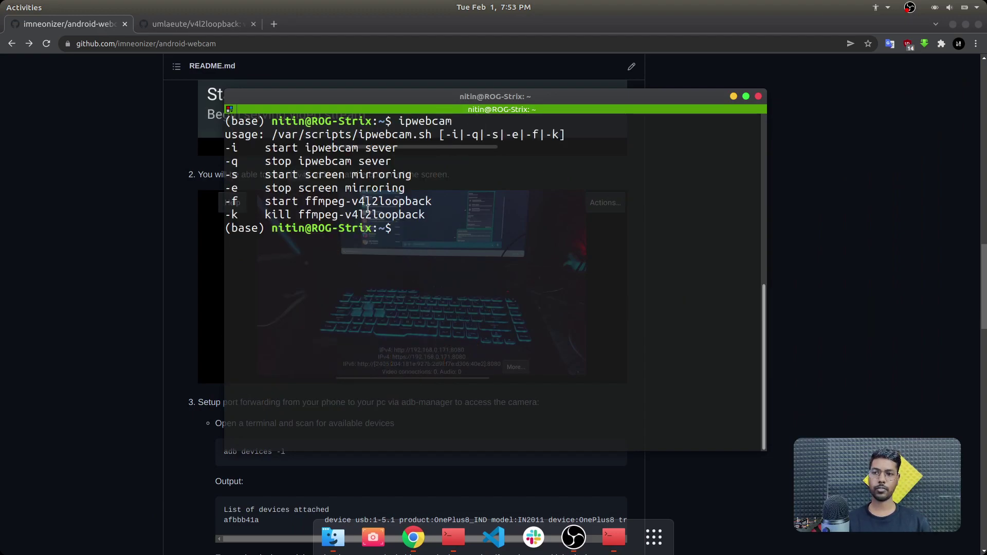
{"action": "left_click", "coordinate": [100, 282]}
Step: Open ipwebcam.sh, scroll through start_ipwebcam and stop_ipwebcam, then go back to the repository
{"action": "scroll", "coordinate": [100, 282], "scroll_direction": "up", "scroll_amount": 10}
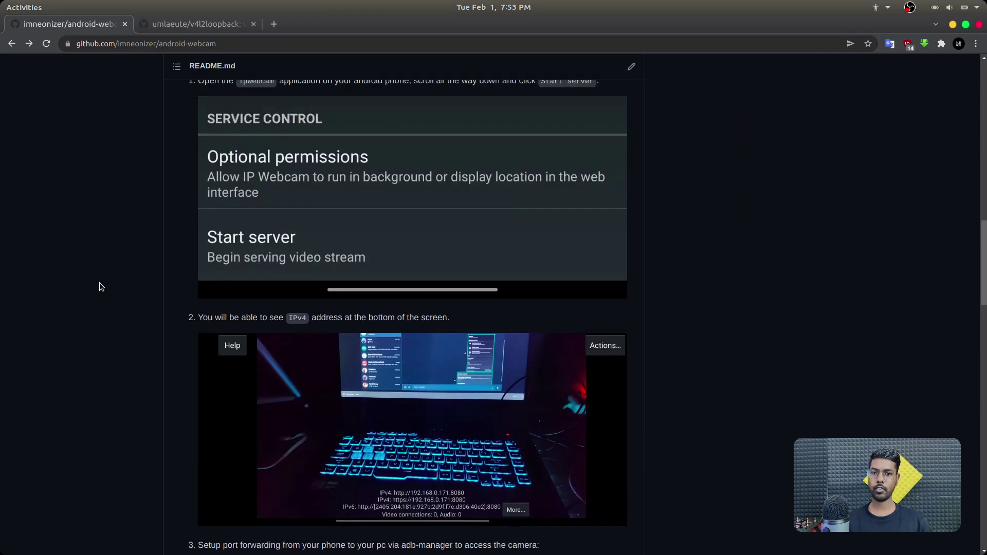
{"action": "scroll", "coordinate": [99, 281], "scroll_direction": "up", "scroll_amount": 10}
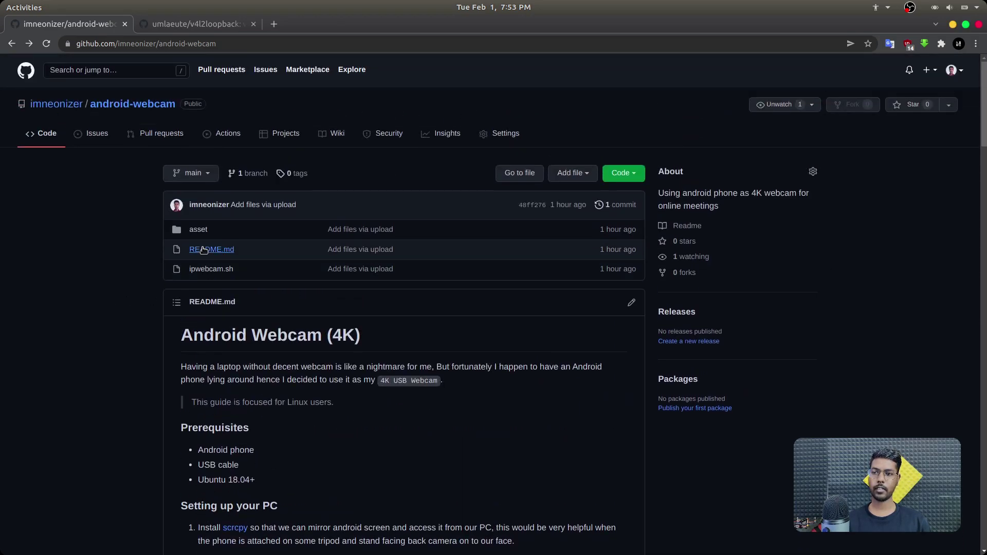
{"action": "left_click", "coordinate": [214, 270]}
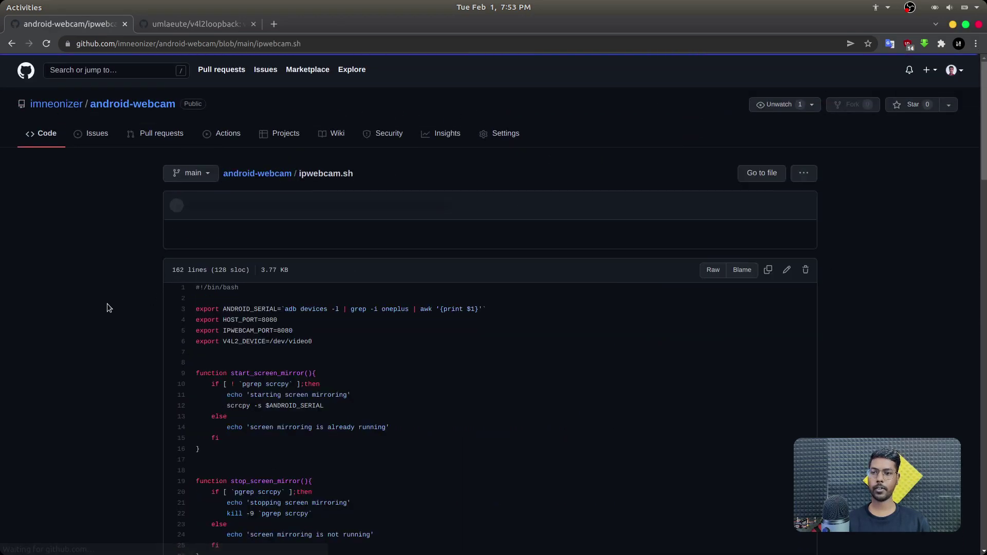
{"action": "scroll", "coordinate": [107, 307], "scroll_direction": "down", "scroll_amount": 4}
{"action": "scroll", "coordinate": [107, 312], "scroll_direction": "down", "scroll_amount": 5}
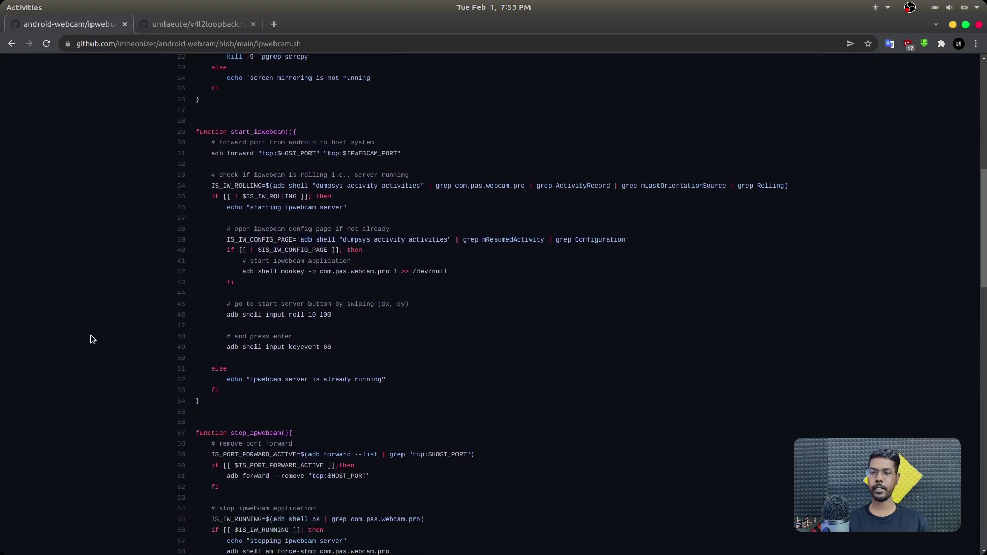
{"action": "scroll", "coordinate": [91, 335], "scroll_direction": "down", "scroll_amount": 1}
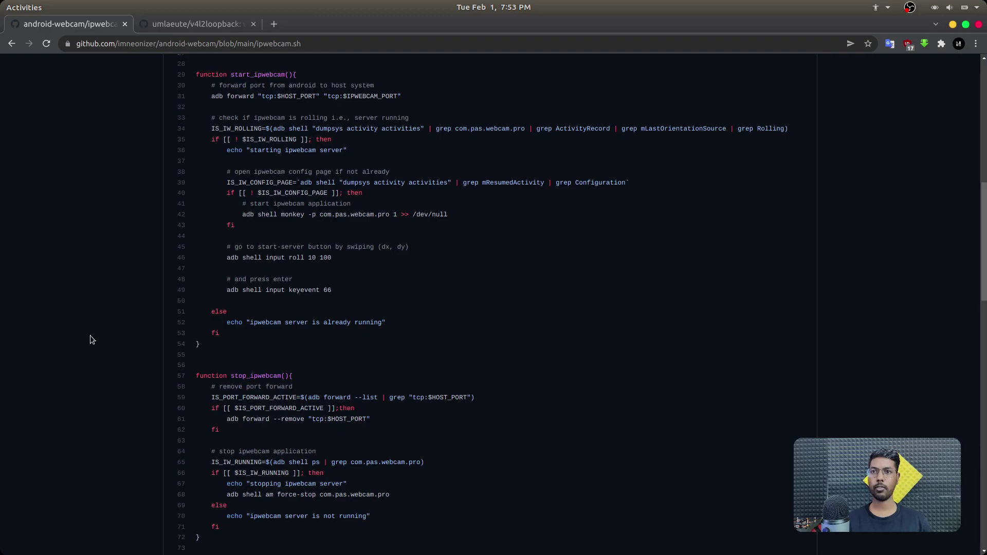
{"action": "scroll", "coordinate": [94, 330], "scroll_direction": "down", "scroll_amount": 1}
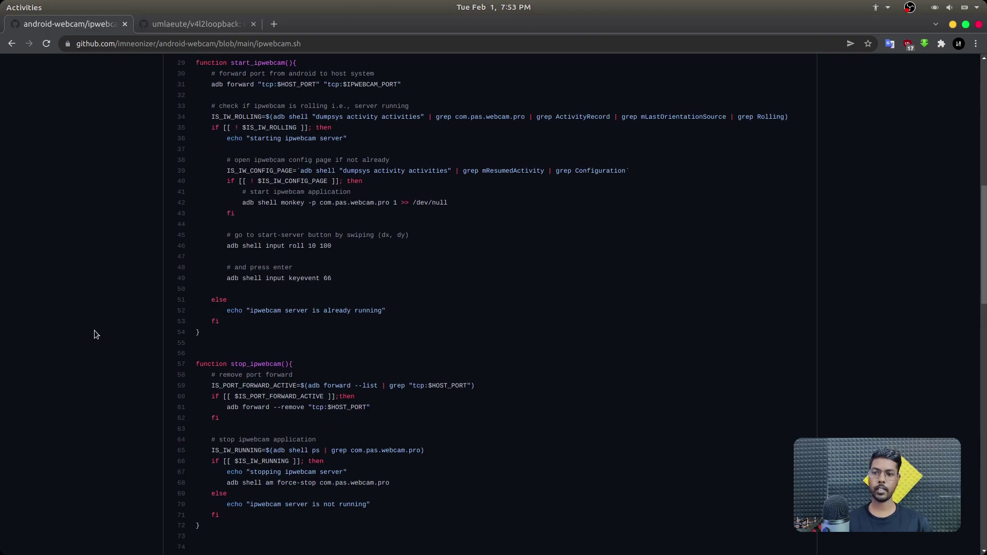
{"action": "left_click", "coordinate": [12, 44]}
Step: Scroll the README install steps, picking out v4l2loopback in the git clone URL
{"action": "mouse_move", "coordinate": [565, 548]}
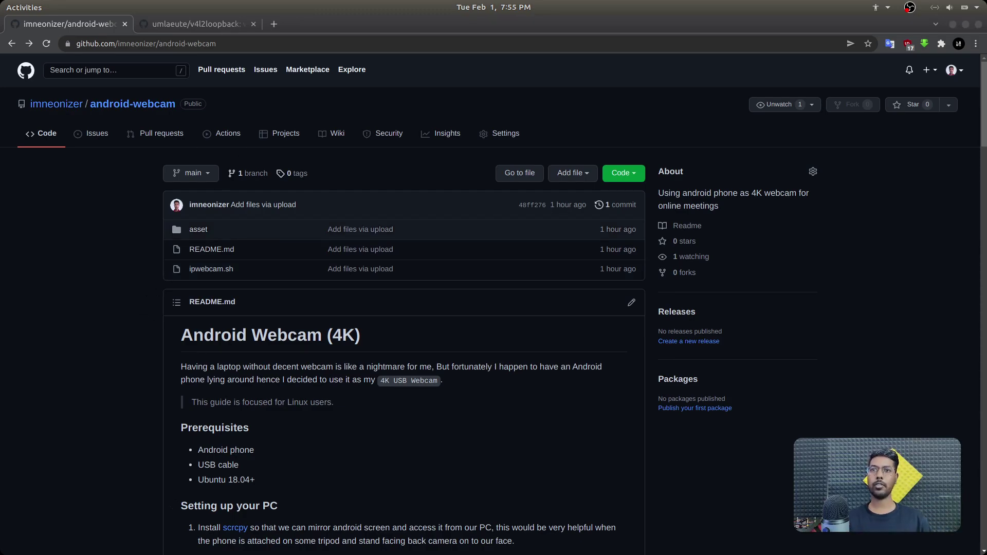
{"action": "scroll", "coordinate": [113, 366], "scroll_direction": "down", "scroll_amount": 4}
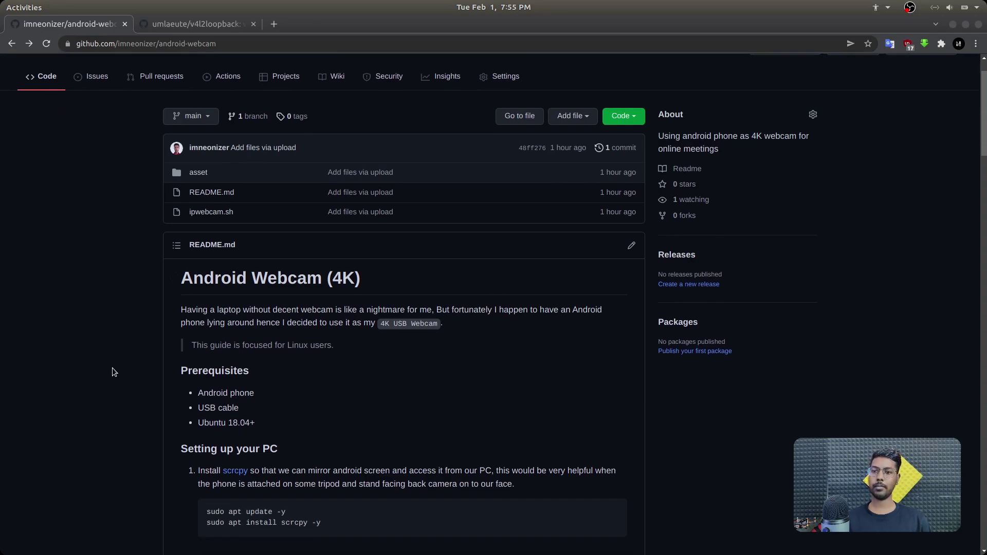
{"action": "scroll", "coordinate": [123, 419], "scroll_direction": "down", "scroll_amount": 3}
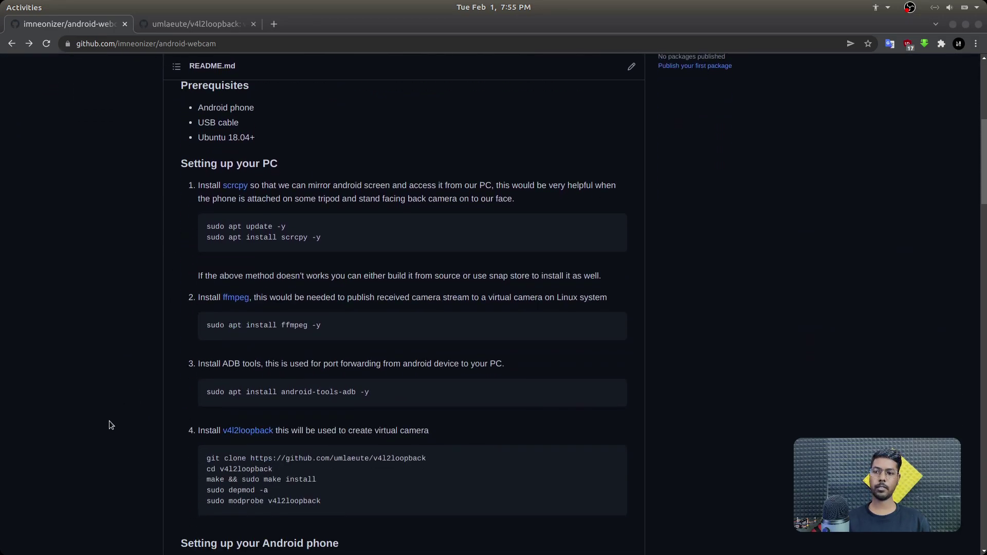
{"action": "scroll", "coordinate": [148, 406], "scroll_direction": "down", "scroll_amount": 2}
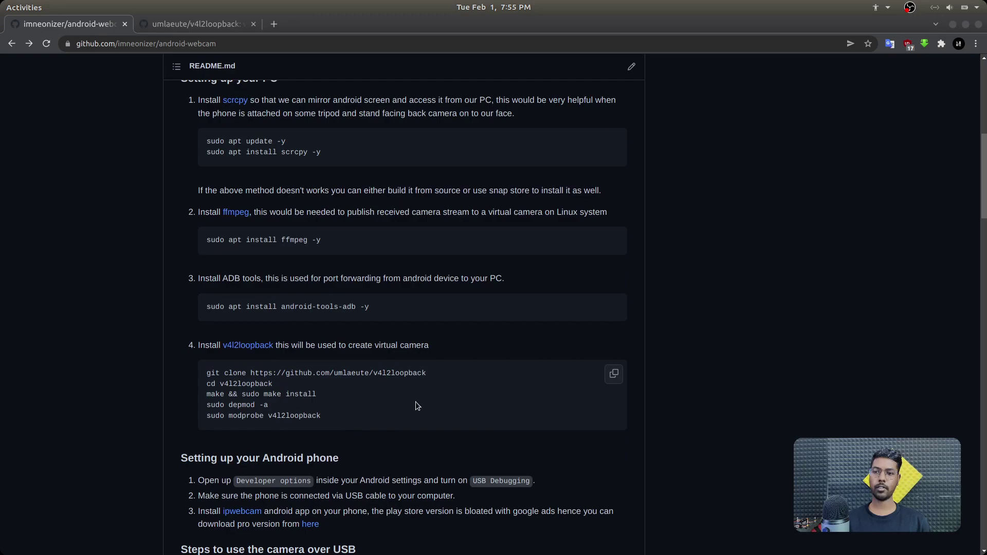
{"action": "double_click", "coordinate": [396, 373]}
{"action": "left_click", "coordinate": [84, 379]}
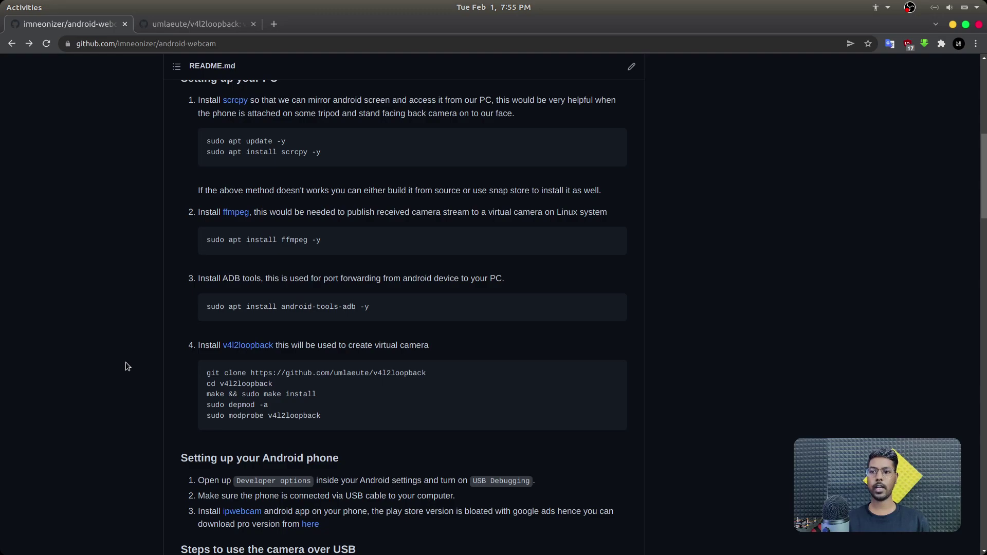
{"action": "scroll", "coordinate": [125, 366], "scroll_direction": "up", "scroll_amount": 8}
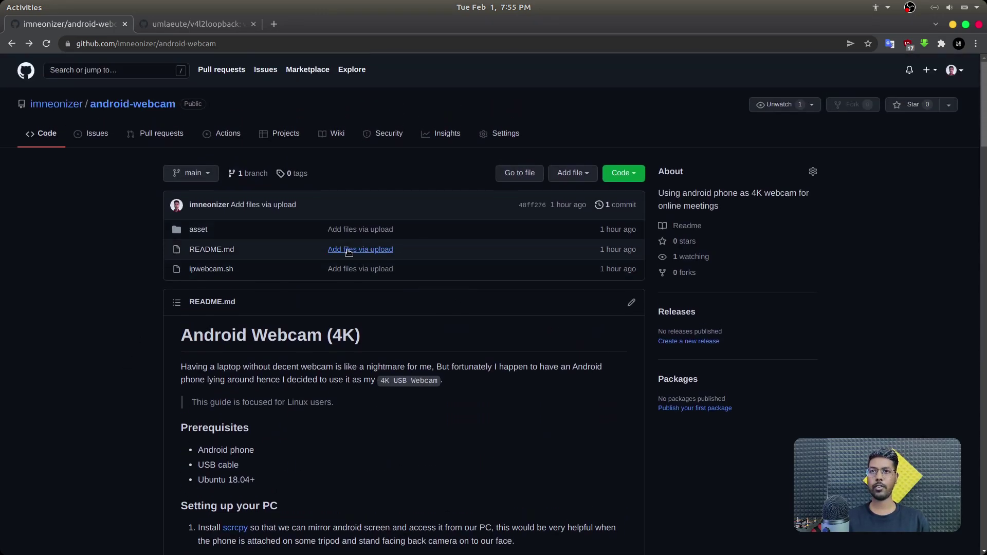
{"action": "scroll", "coordinate": [61, 283], "scroll_direction": "down", "scroll_amount": 2}
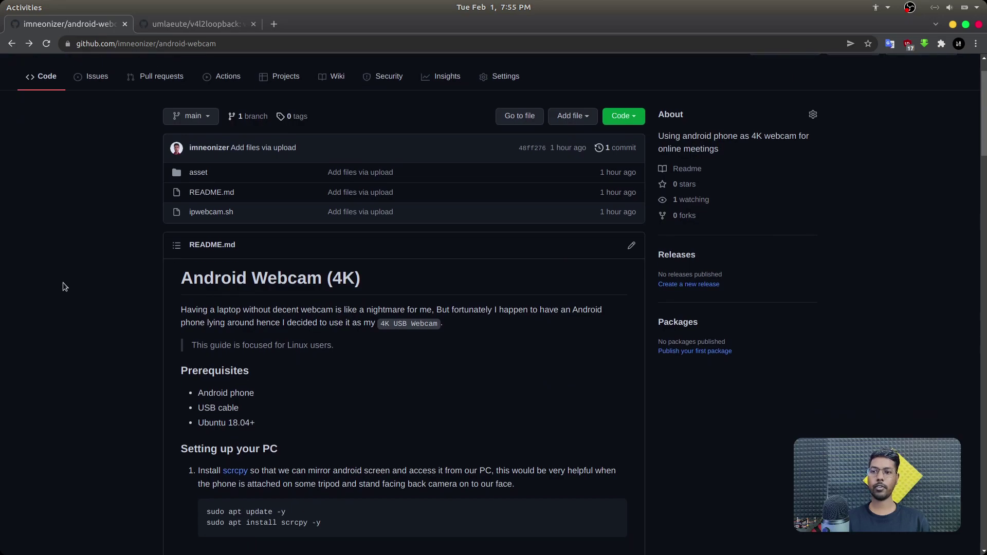